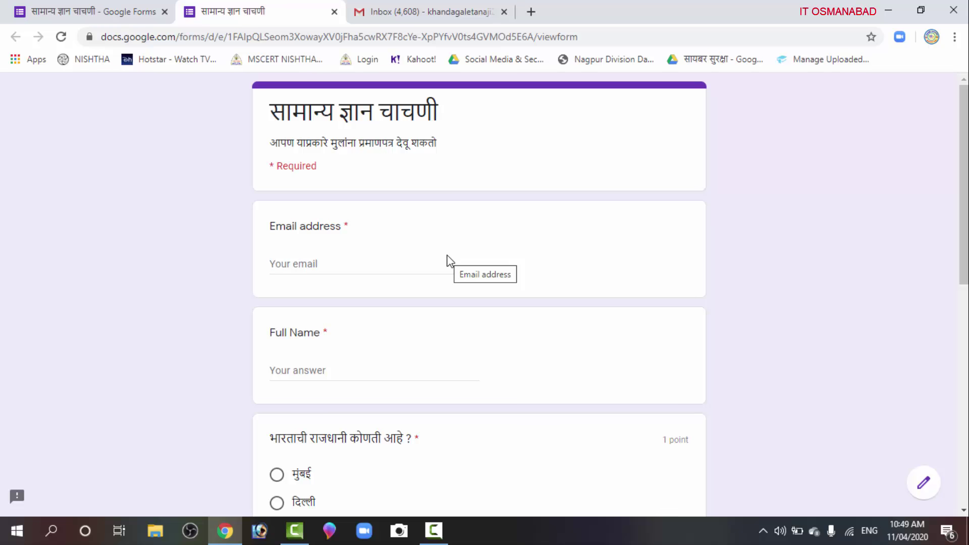
Fill in the respondent's email from the saved suggestion and enter their full name
{"action": "left_click", "coordinate": [353, 268]}
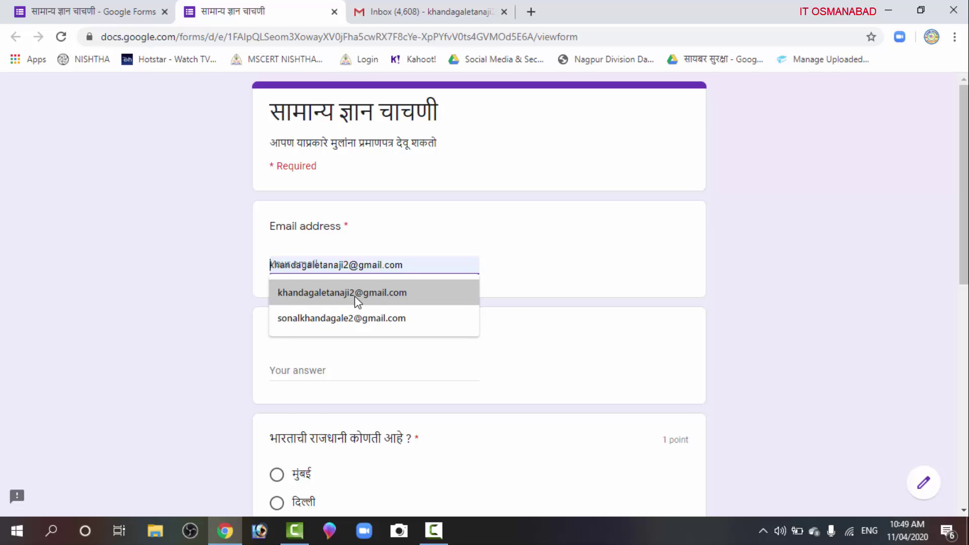
{"action": "left_click", "coordinate": [357, 301]}
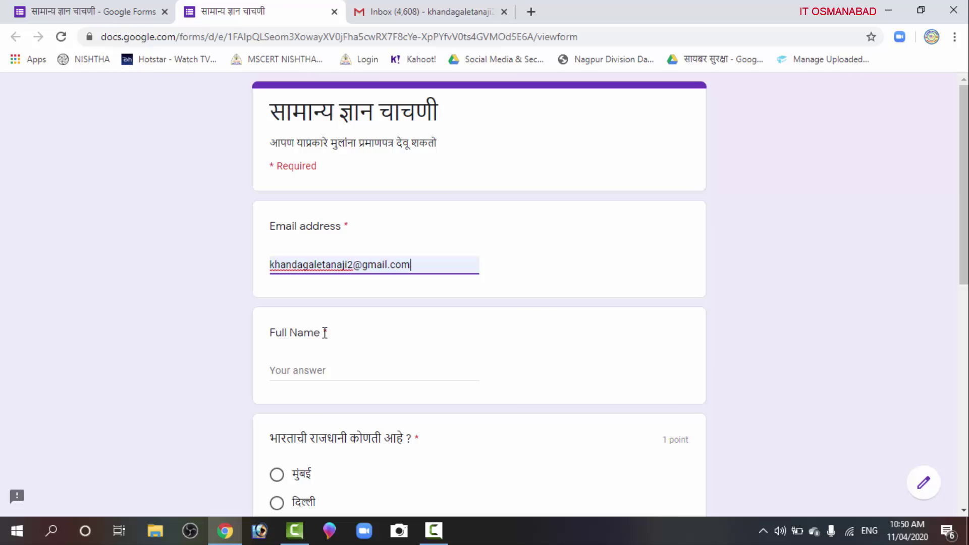
{"action": "left_click", "coordinate": [312, 370]}
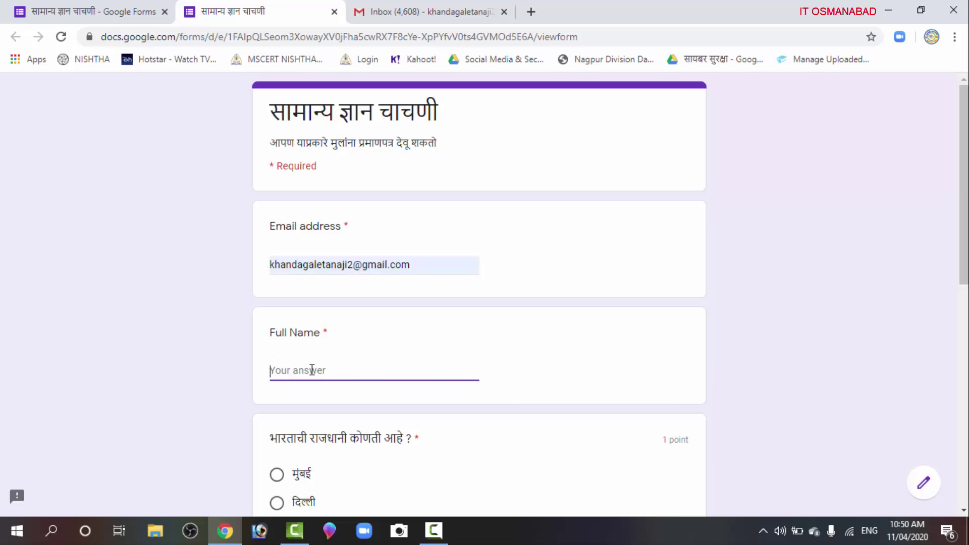
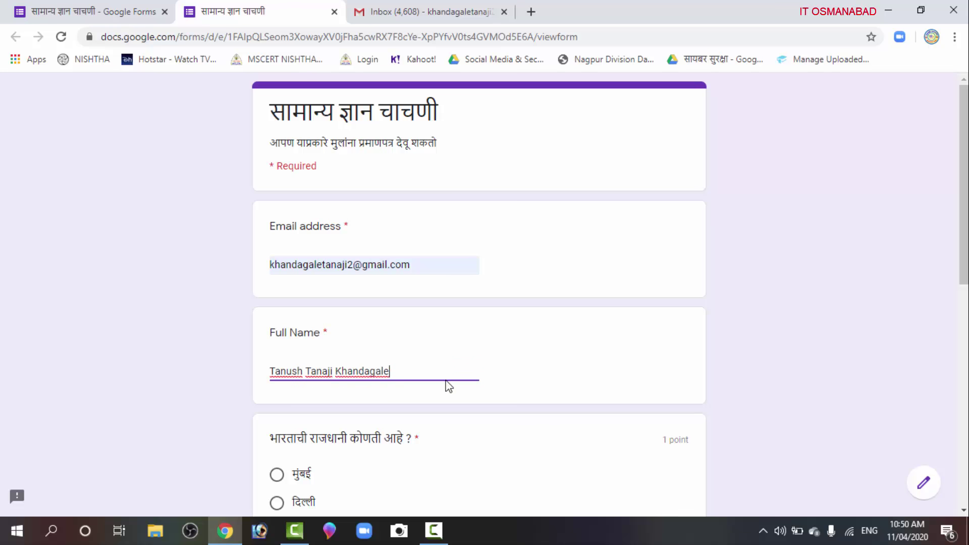
Answer the capital question with दिल्ली and the fruit question with आंबा
{"action": "scroll", "coordinate": [444, 406], "scroll_direction": "down", "scroll_amount": 3}
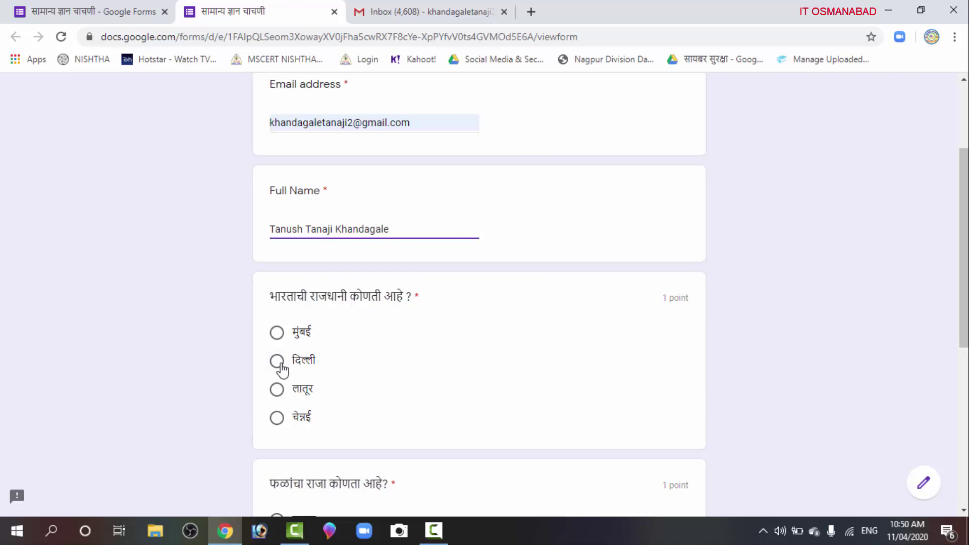
{"action": "left_click", "coordinate": [277, 362]}
{"action": "scroll", "coordinate": [360, 363], "scroll_direction": "down", "scroll_amount": 4}
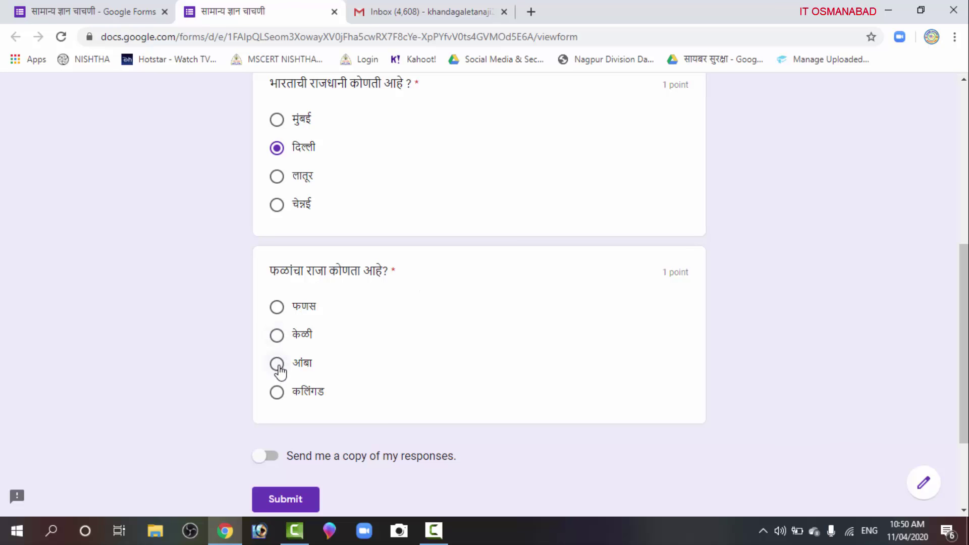
{"action": "left_click", "coordinate": [277, 364]}
Turn 'Send me a copy of my responses' on, then back off
{"action": "scroll", "coordinate": [361, 346], "scroll_direction": "down", "scroll_amount": 3}
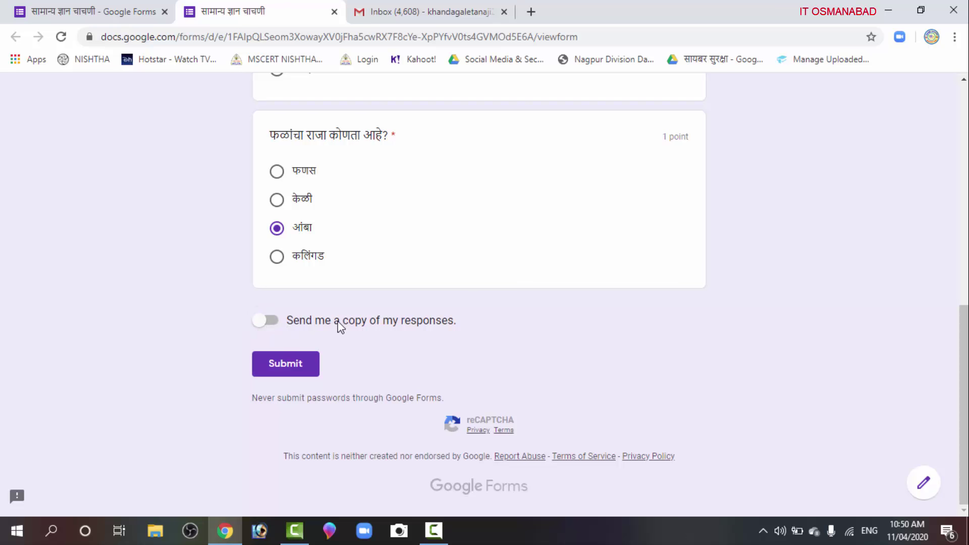
{"action": "scroll", "coordinate": [485, 323], "scroll_direction": "up", "scroll_amount": 4}
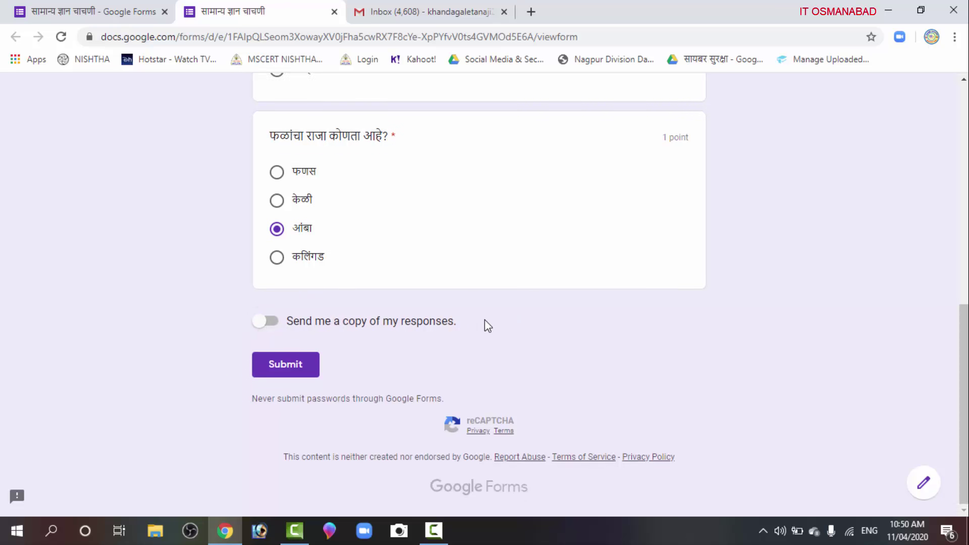
{"action": "scroll", "coordinate": [476, 330], "scroll_direction": "down", "scroll_amount": 4}
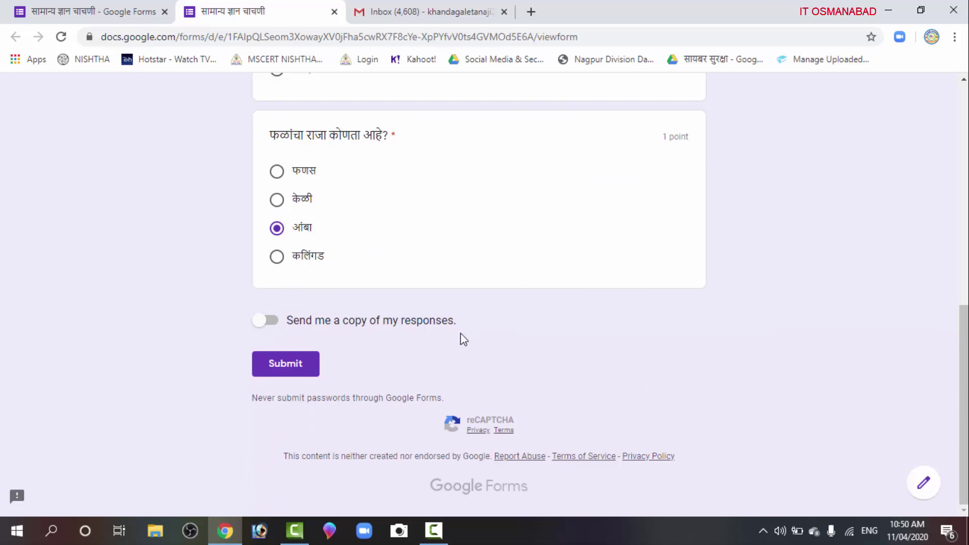
{"action": "left_click", "coordinate": [272, 321]}
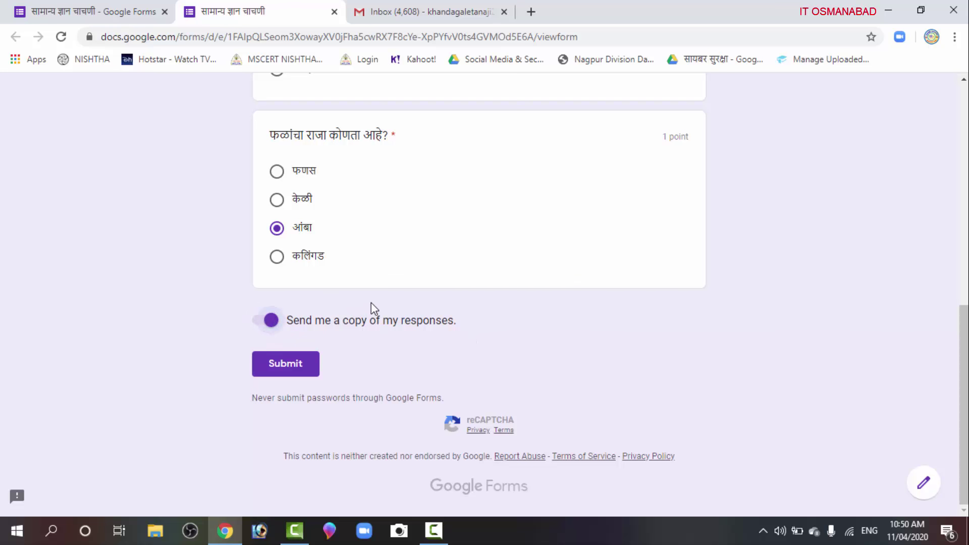
{"action": "scroll", "coordinate": [372, 305], "scroll_direction": "up", "scroll_amount": 1}
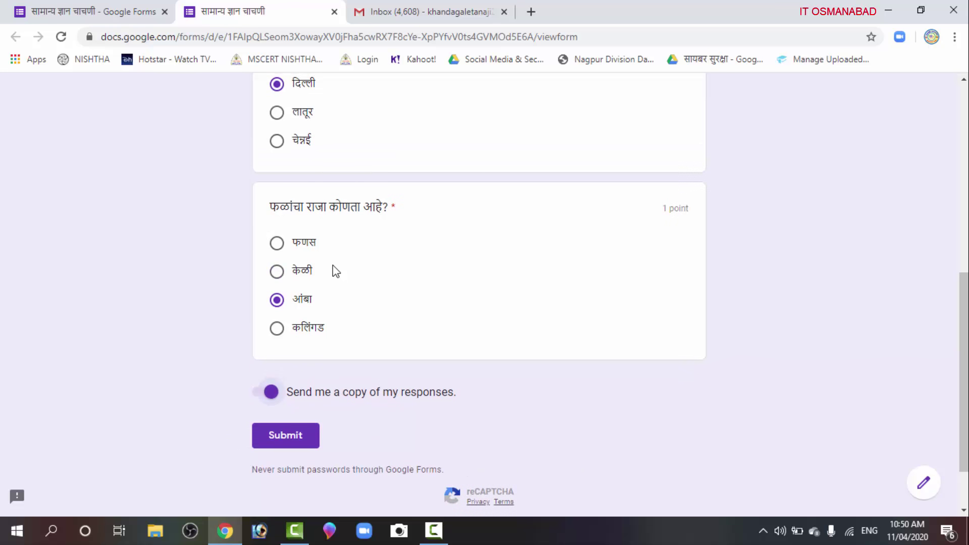
{"action": "scroll", "coordinate": [332, 264], "scroll_direction": "up", "scroll_amount": 5}
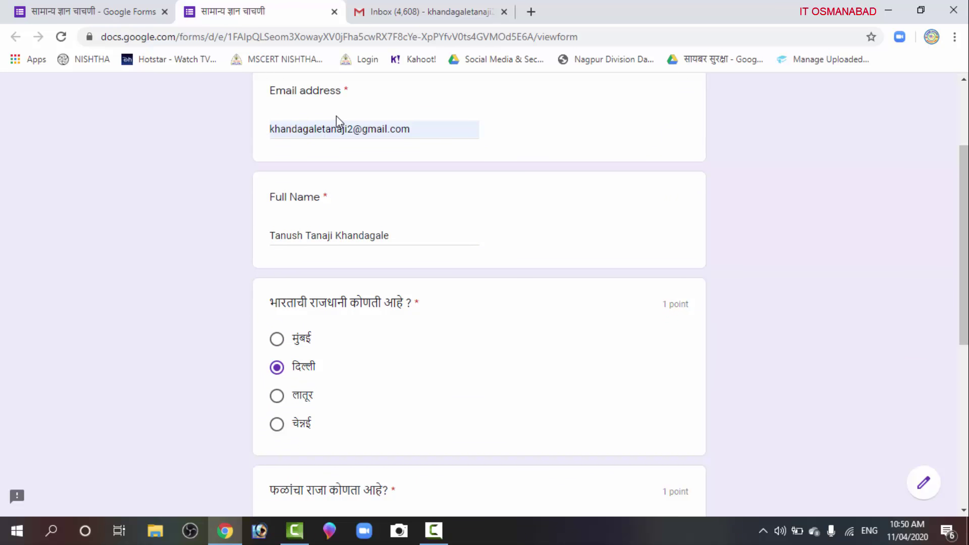
{"action": "scroll", "coordinate": [386, 275], "scroll_direction": "down", "scroll_amount": 6}
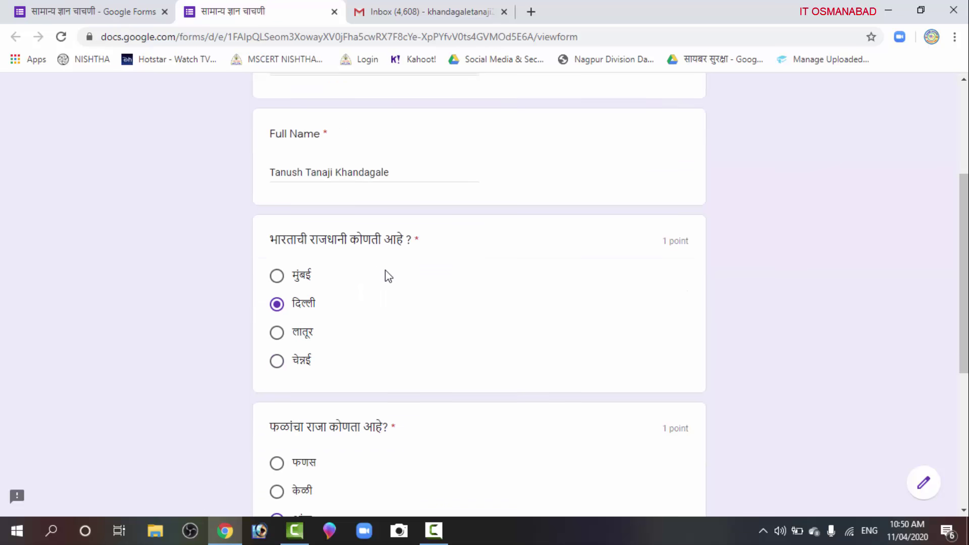
{"action": "left_click", "coordinate": [270, 328]}
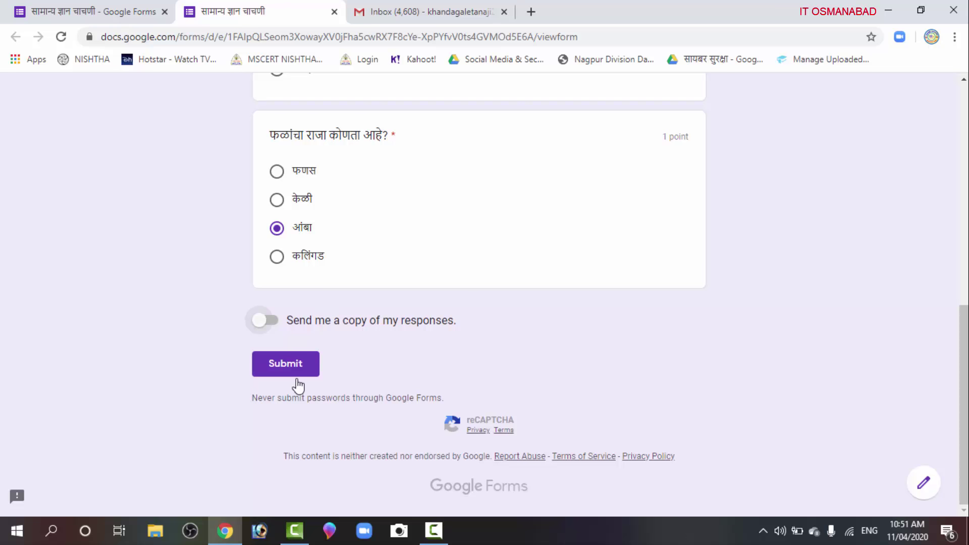
Submit the response, review the 2/2 score, then bring up the Gmail inbox tab
{"action": "left_click", "coordinate": [297, 374]}
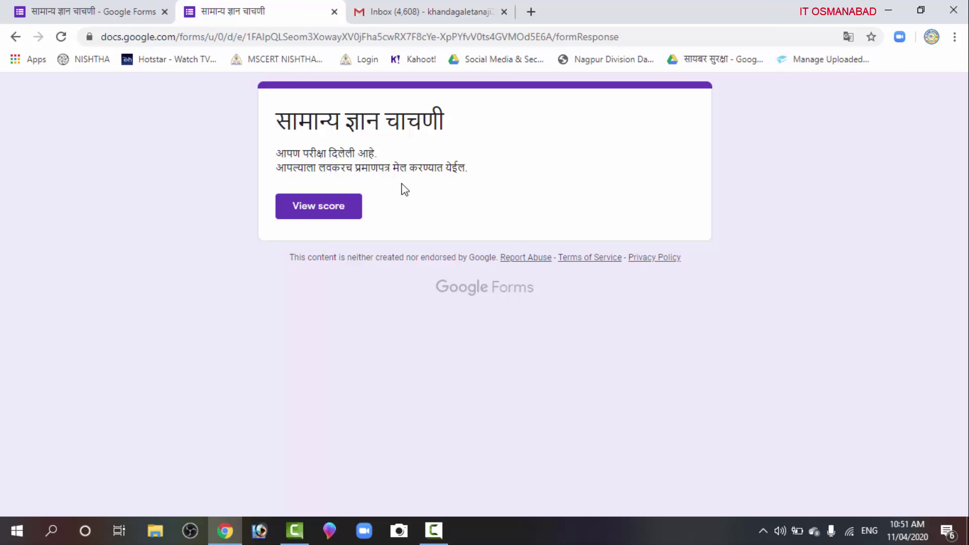
{"action": "left_click", "coordinate": [327, 214]}
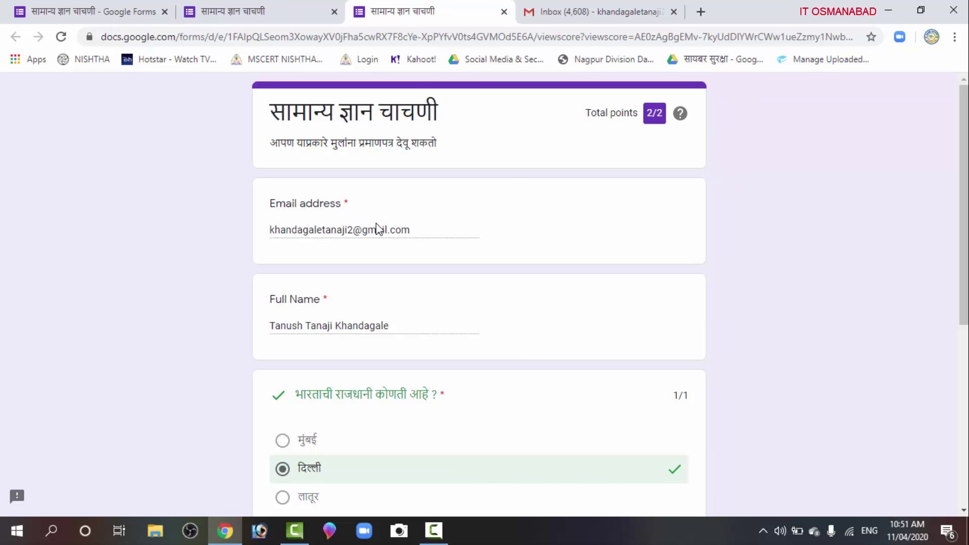
{"action": "scroll", "coordinate": [339, 345], "scroll_direction": "down", "scroll_amount": 4}
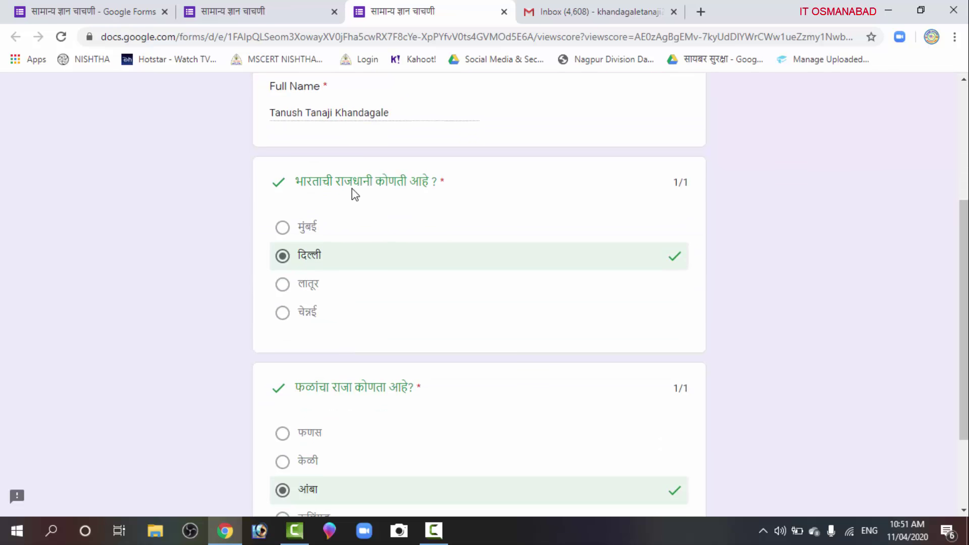
{"action": "scroll", "coordinate": [335, 284], "scroll_direction": "down", "scroll_amount": 2}
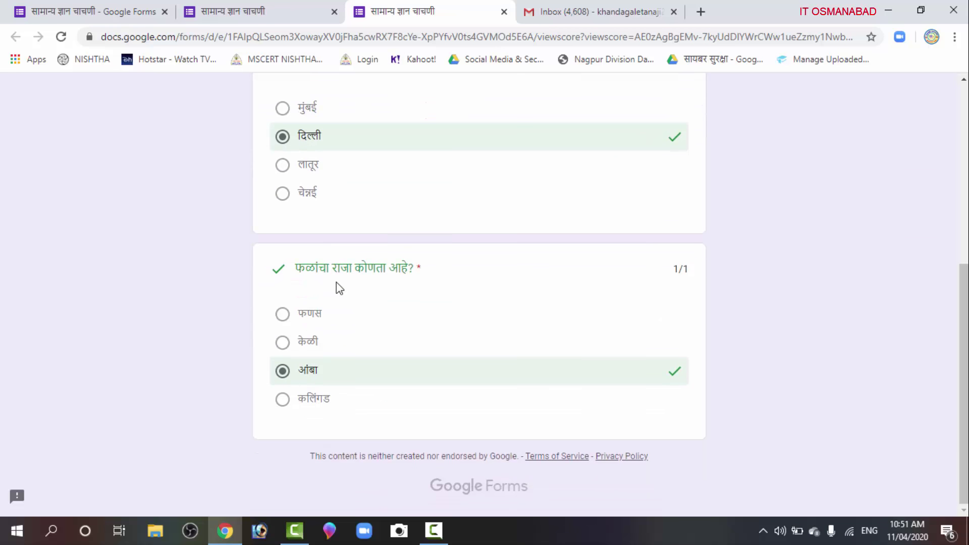
{"action": "scroll", "coordinate": [418, 351], "scroll_direction": "up", "scroll_amount": 6}
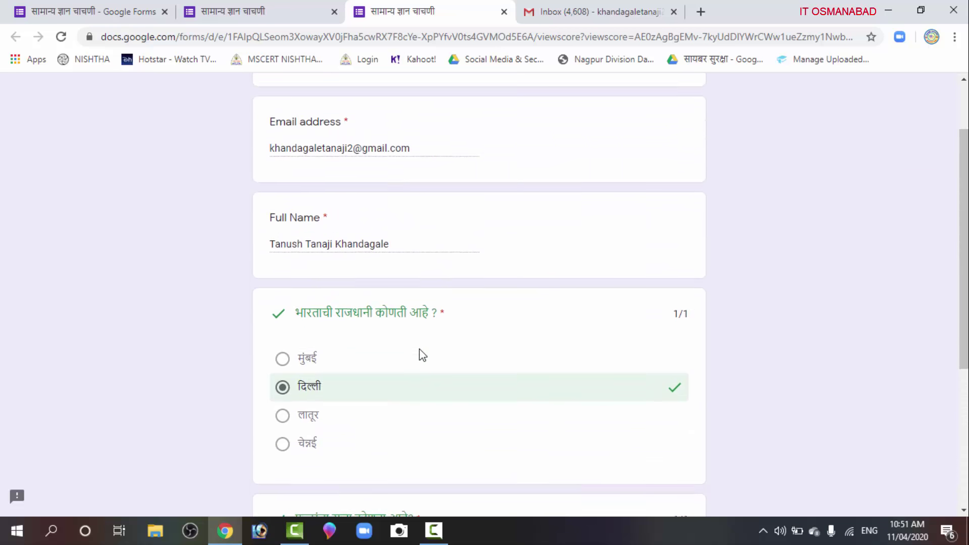
{"action": "left_click", "coordinate": [569, 12]}
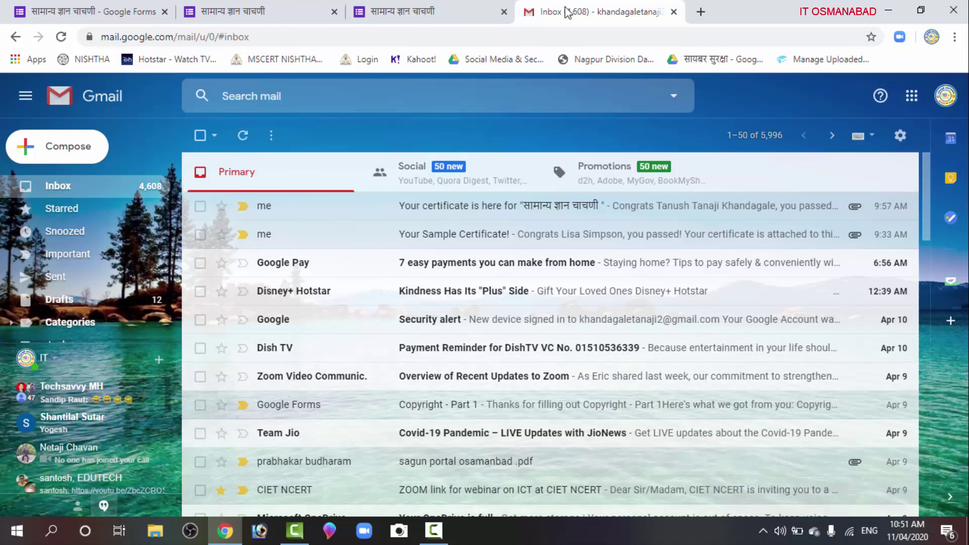
Preview the certificate PDF in the 'Your certificate is here' email, then return to the inbox
{"action": "left_click", "coordinate": [494, 220]}
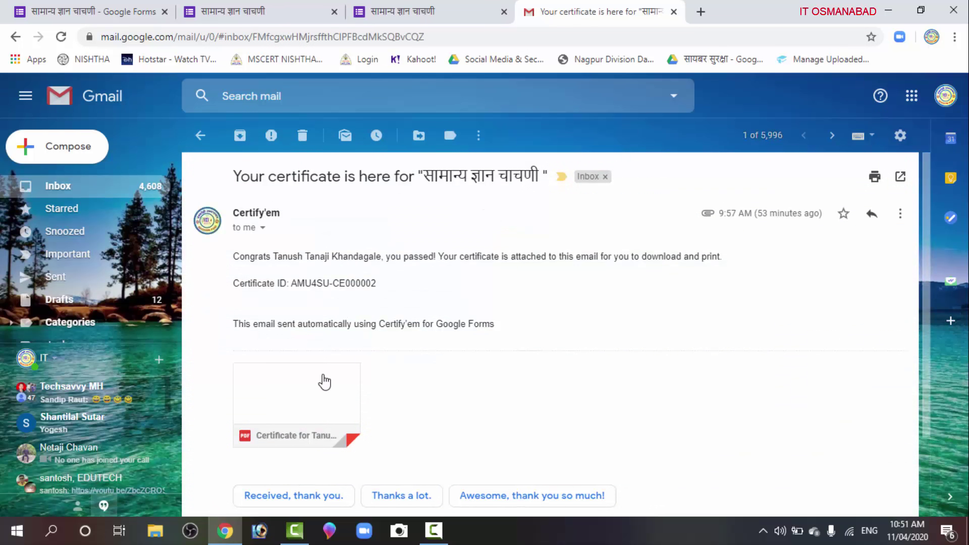
{"action": "mouse_move", "coordinate": [316, 398]}
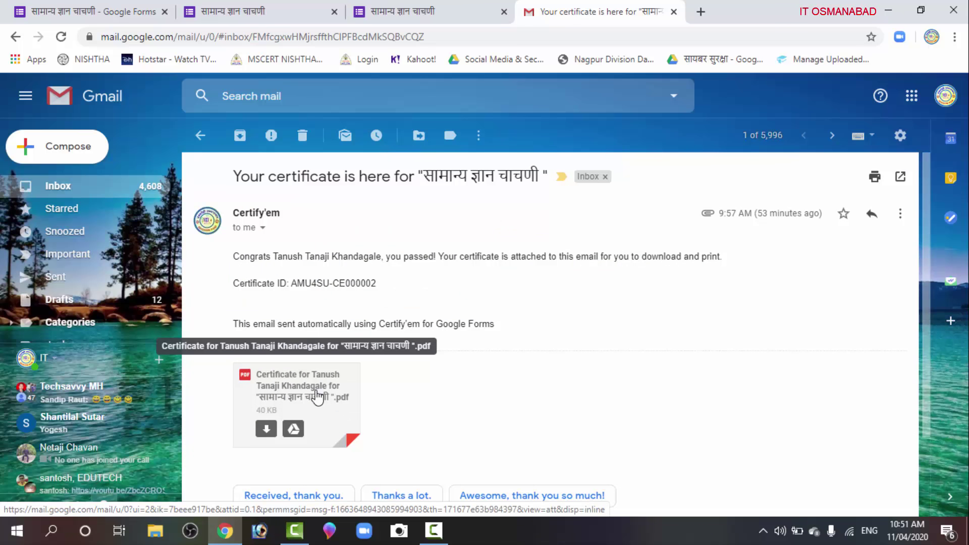
{"action": "left_click", "coordinate": [315, 396]}
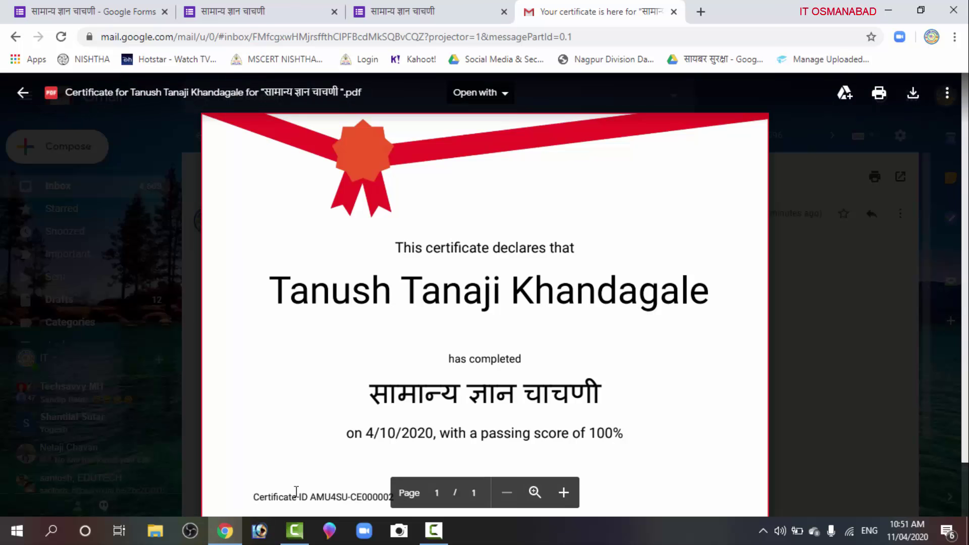
{"action": "left_click", "coordinate": [16, 104]}
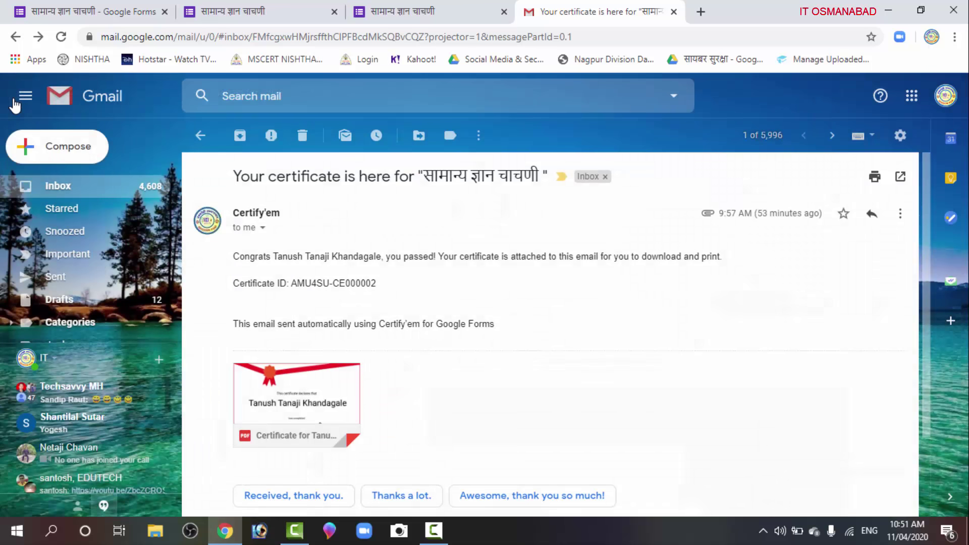
{"action": "left_click", "coordinate": [201, 135]}
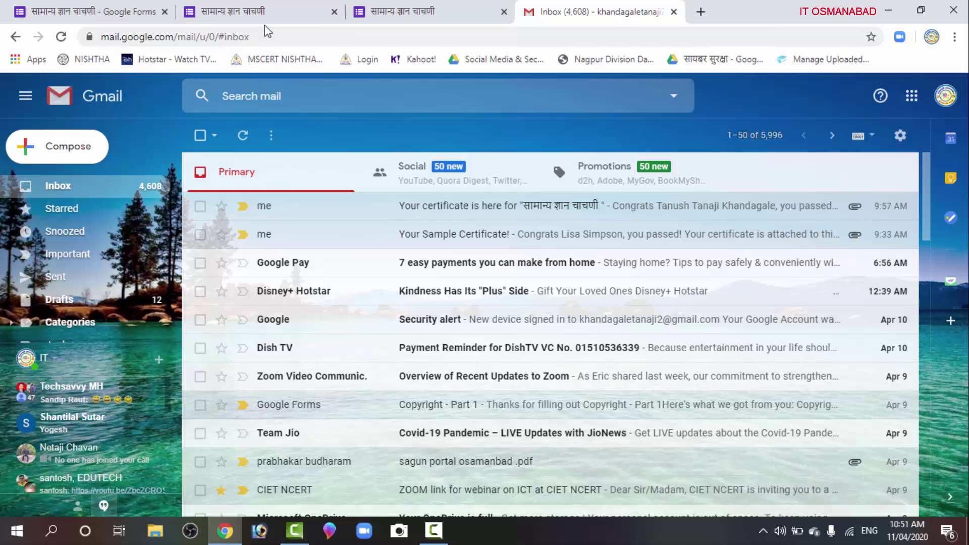
Close the scored quiz tab and the submitted-response tab
{"action": "left_click", "coordinate": [262, 13]}
{"action": "left_click", "coordinate": [431, 13]}
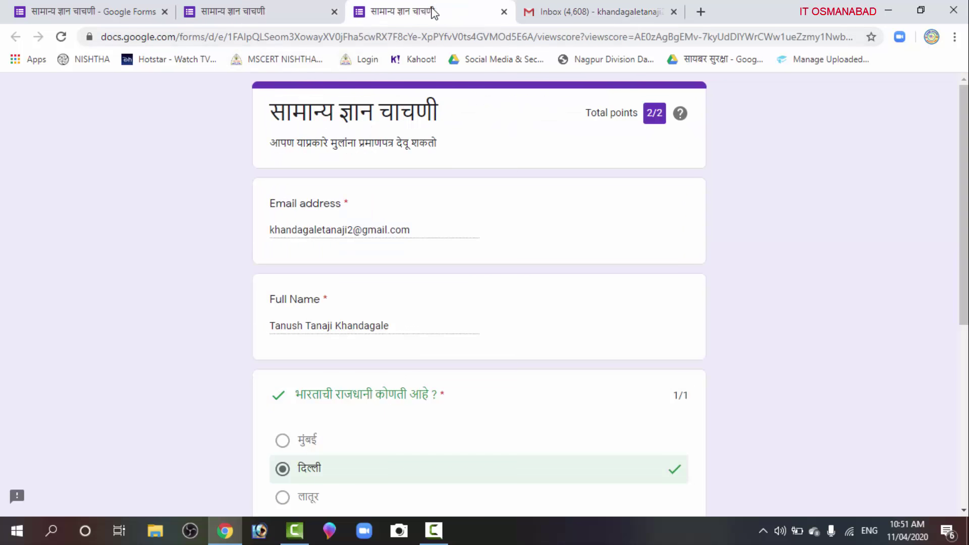
{"action": "left_click", "coordinate": [503, 11]}
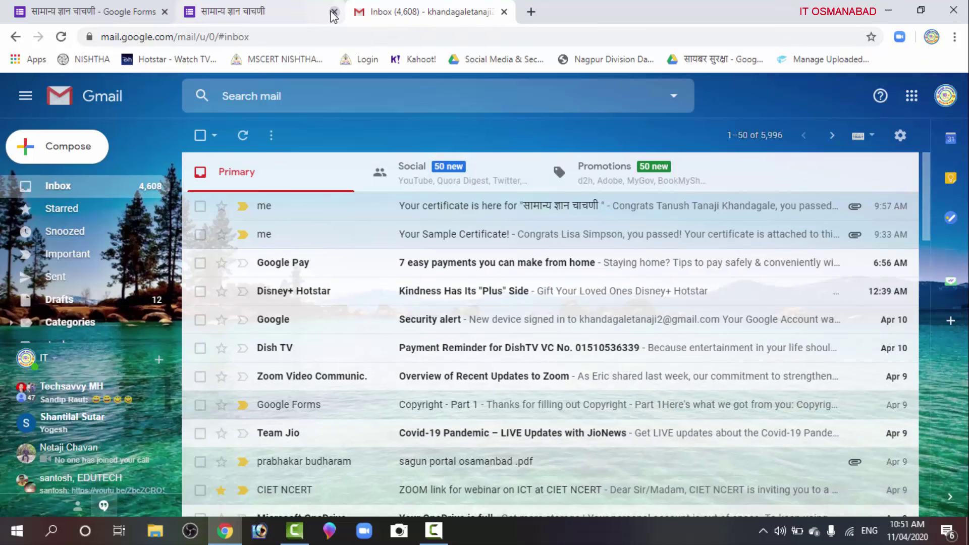
{"action": "left_click", "coordinate": [333, 12]}
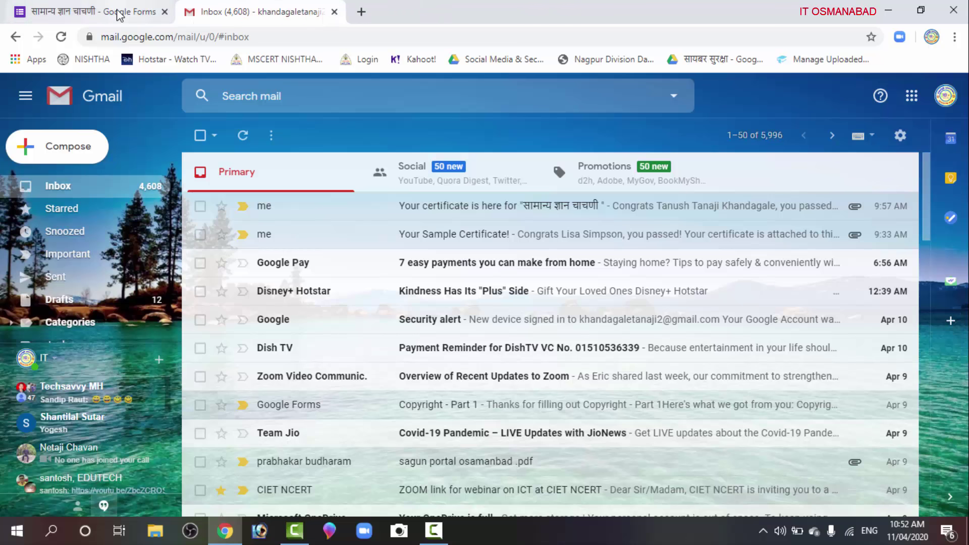
Scroll the cyber security booklet PDF past the editors and message pages to the अनुक्रमणिका index
{"action": "left_click", "coordinate": [120, 15]}
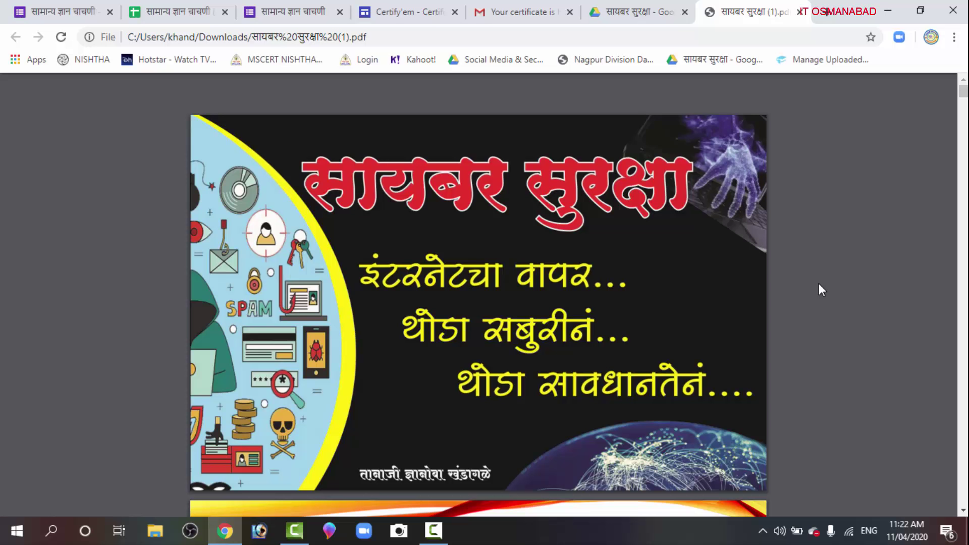
{"action": "scroll", "coordinate": [819, 284], "scroll_direction": "down", "scroll_amount": 7}
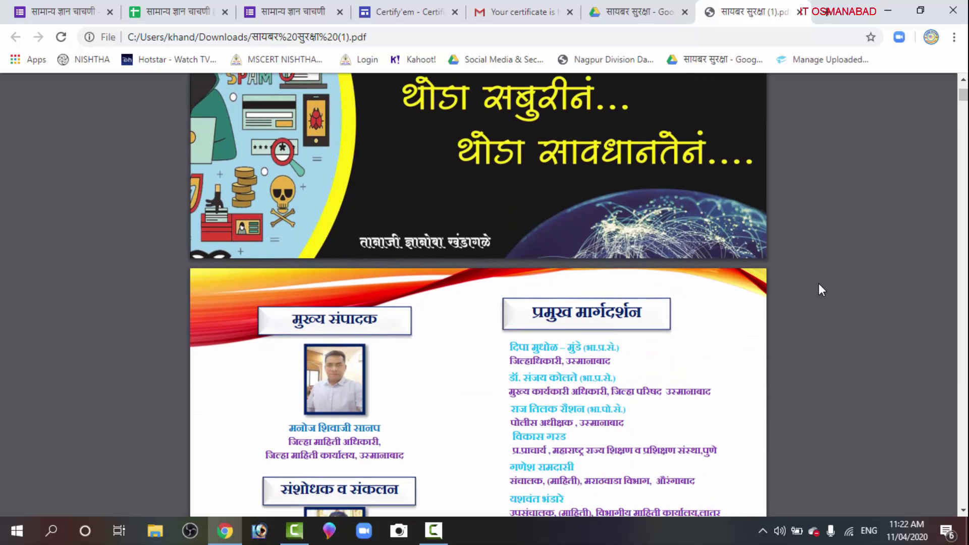
{"action": "scroll", "coordinate": [818, 283], "scroll_direction": "down", "scroll_amount": 15}
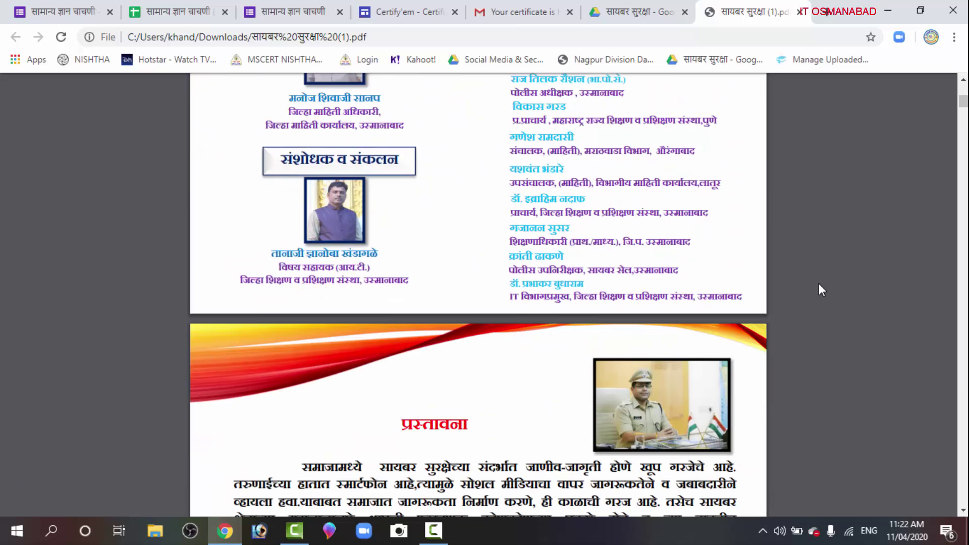
{"action": "scroll", "coordinate": [818, 283], "scroll_direction": "down", "scroll_amount": 20}
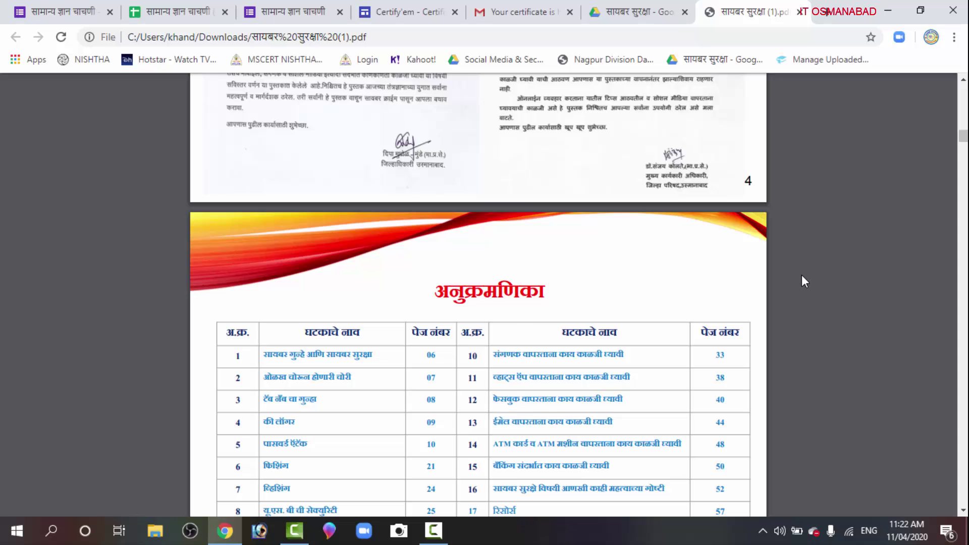
{"action": "scroll", "coordinate": [729, 308], "scroll_direction": "down", "scroll_amount": 10}
{"action": "scroll", "coordinate": [731, 308], "scroll_direction": "up", "scroll_amount": 9}
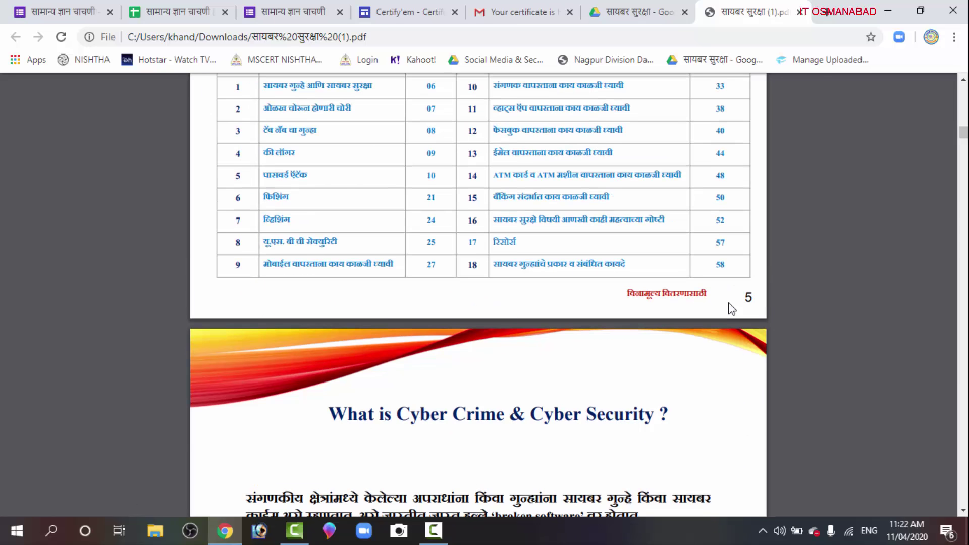
{"action": "scroll", "coordinate": [730, 309], "scroll_direction": "down", "scroll_amount": 1}
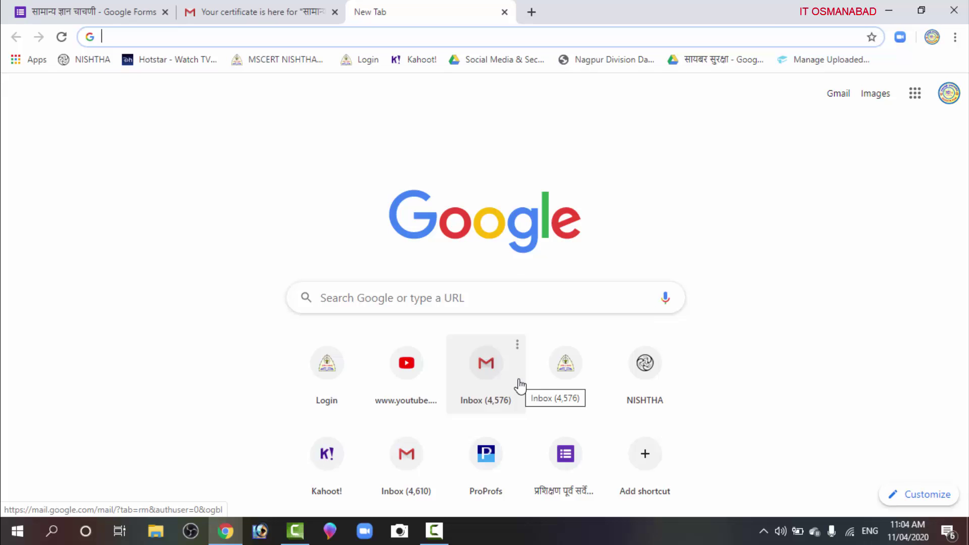
Search 'google forms' from the address bar, reach the Forms home, and create a Blank form
{"action": "left_click", "coordinate": [157, 39]}
{"action": "type", "text": "google.com"}
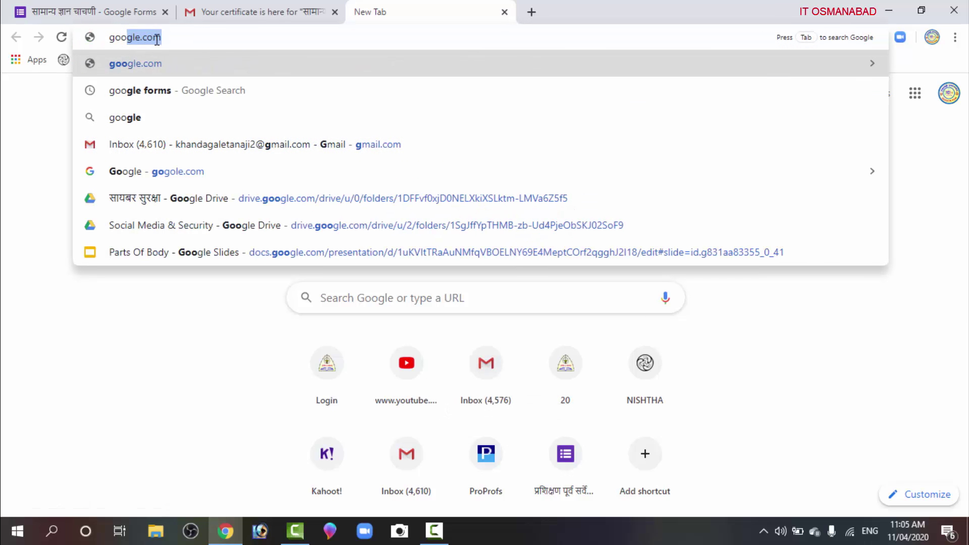
{"action": "key", "text": "BackSpace"}
{"action": "key", "text": "BackSpace"}
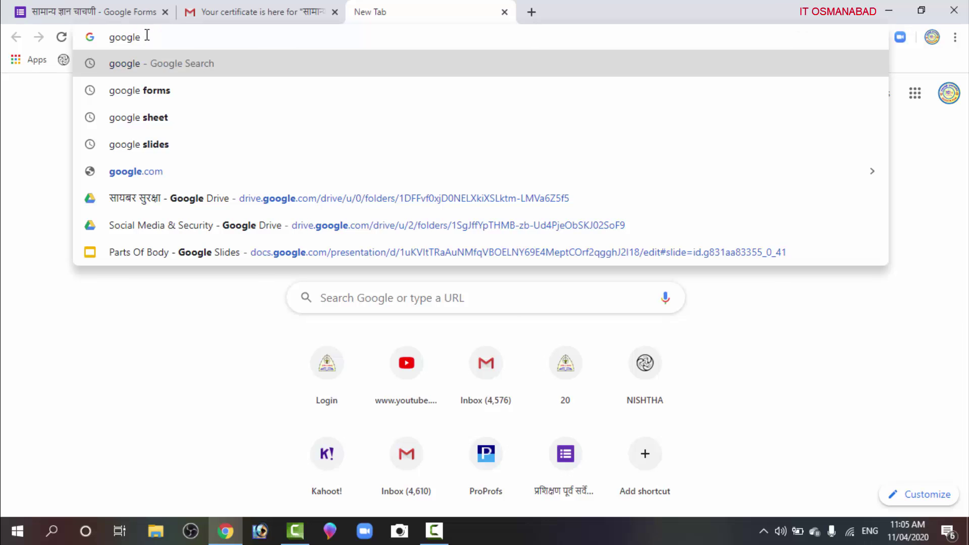
{"action": "left_click", "coordinate": [122, 94]}
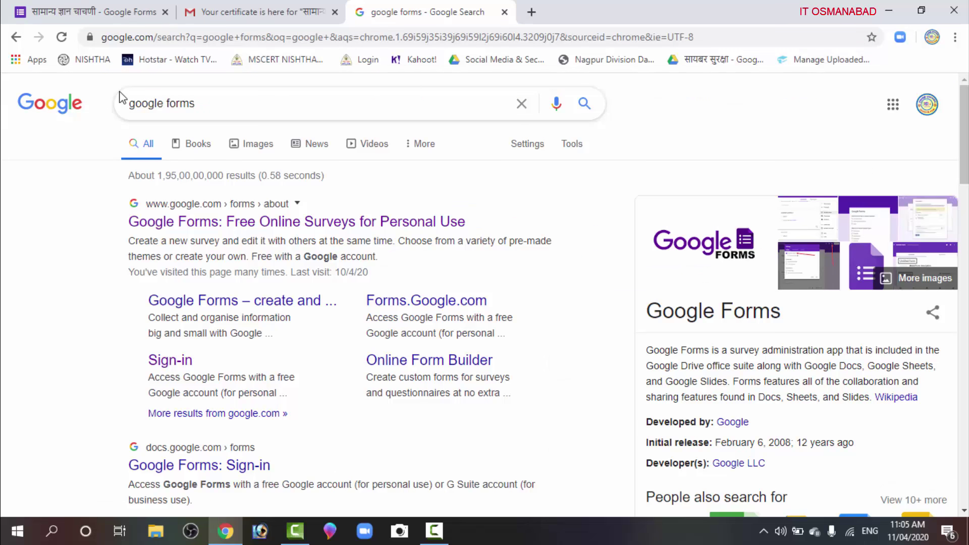
{"action": "left_click", "coordinate": [323, 222]}
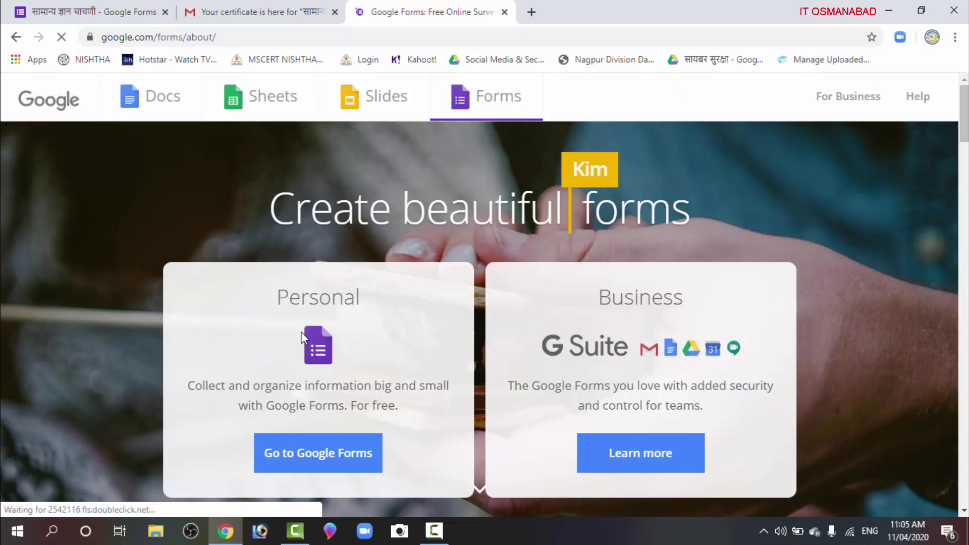
{"action": "left_click", "coordinate": [296, 459]}
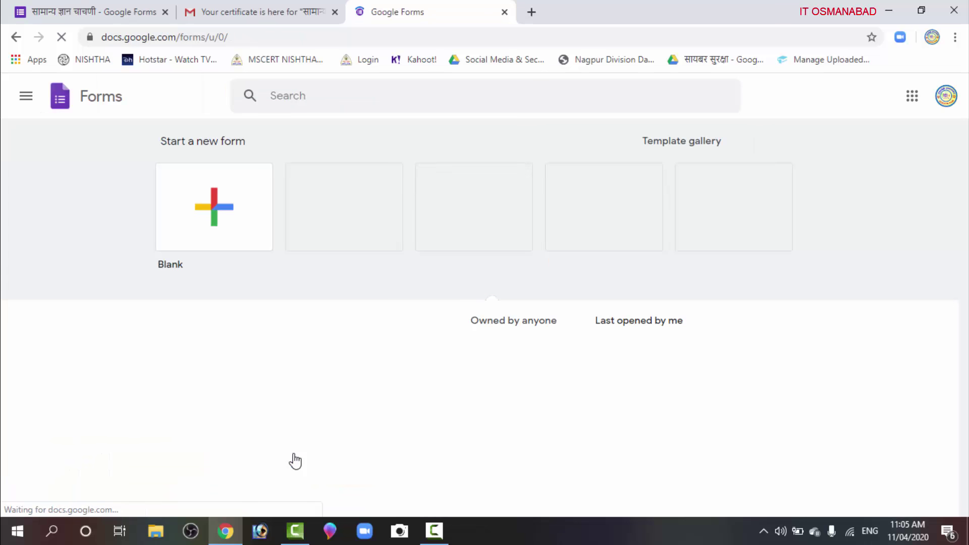
{"action": "left_click", "coordinate": [218, 218]}
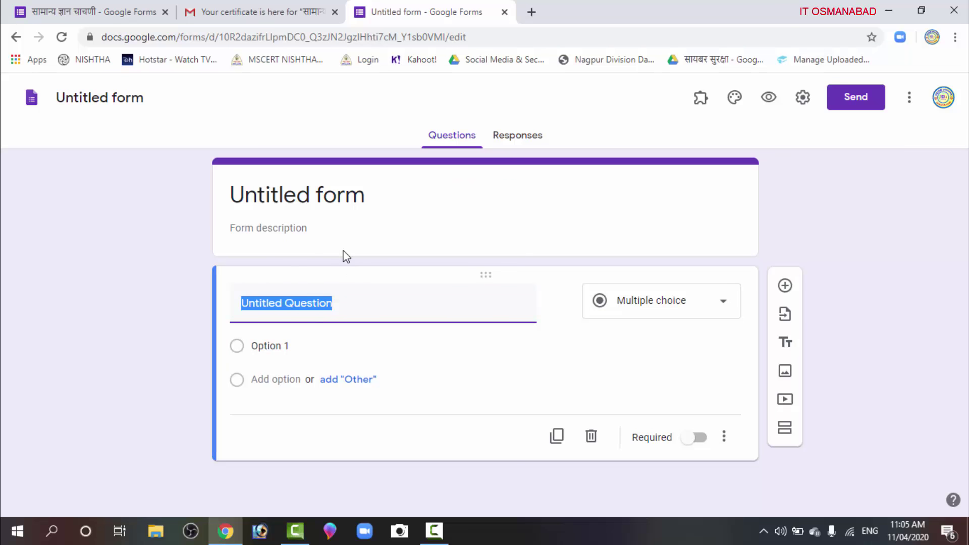
Switch on 'Make this a quiz' in the Quizzes settings with grades released immediately, and save
{"action": "left_click", "coordinate": [804, 105]}
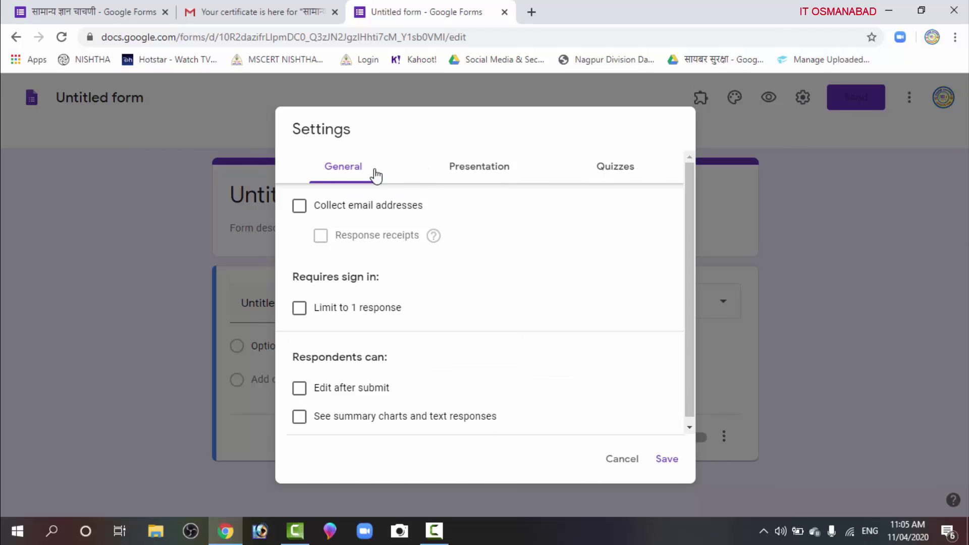
{"action": "left_click", "coordinate": [482, 173]}
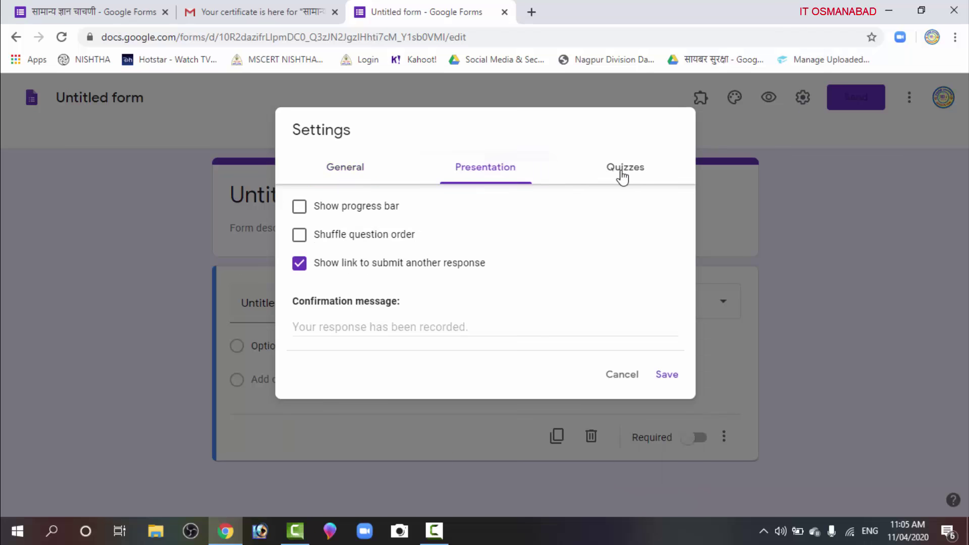
{"action": "left_click", "coordinate": [633, 174]}
{"action": "left_click", "coordinate": [314, 202]}
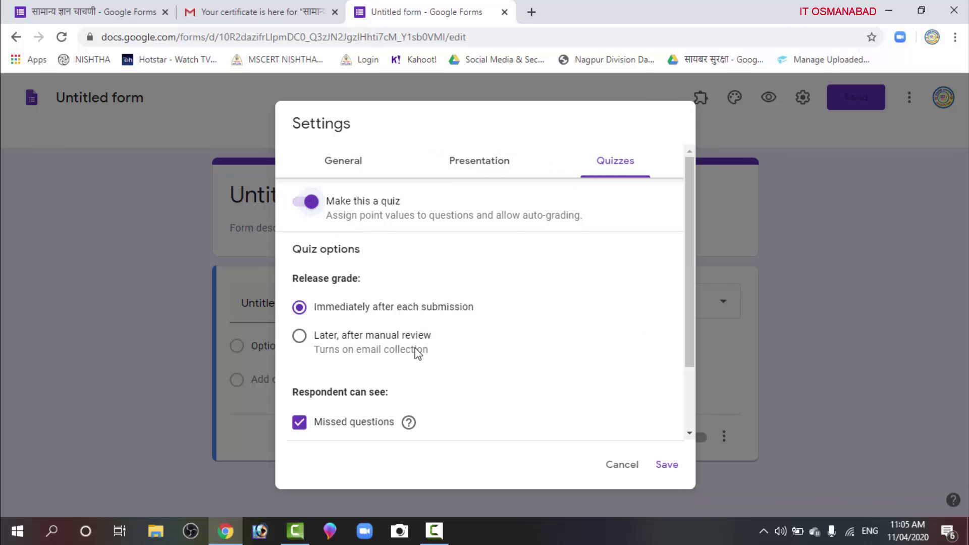
{"action": "scroll", "coordinate": [611, 389], "scroll_direction": "down", "scroll_amount": 2}
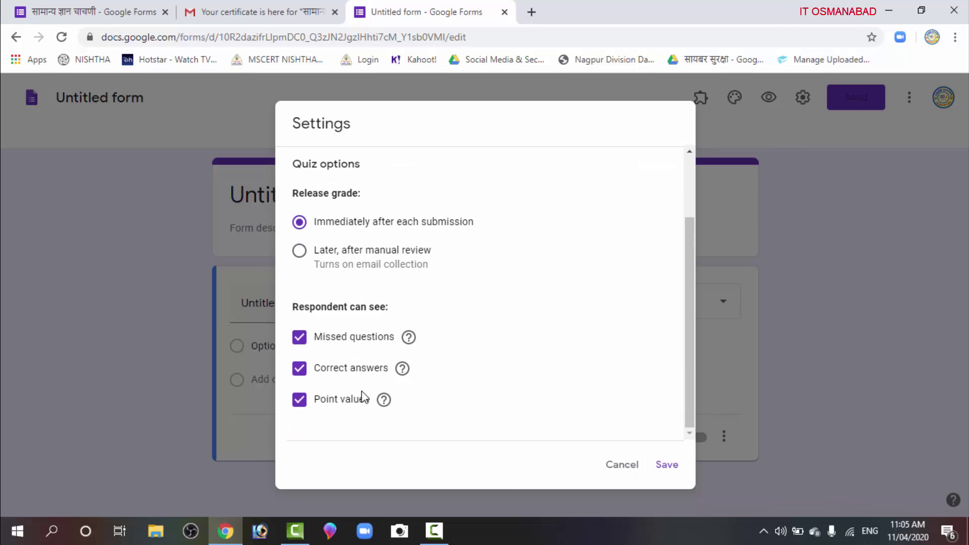
{"action": "left_click", "coordinate": [666, 466]}
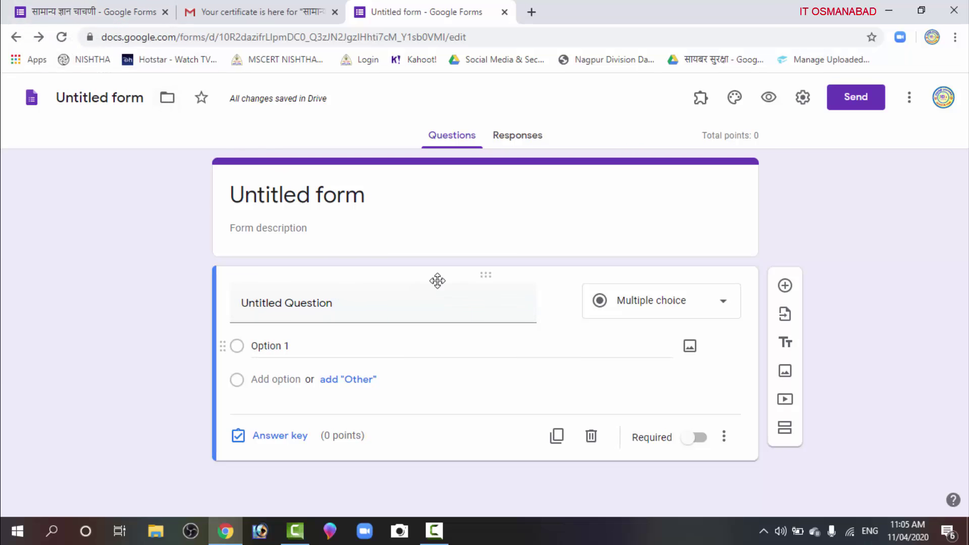
{"action": "left_click", "coordinate": [707, 307]}
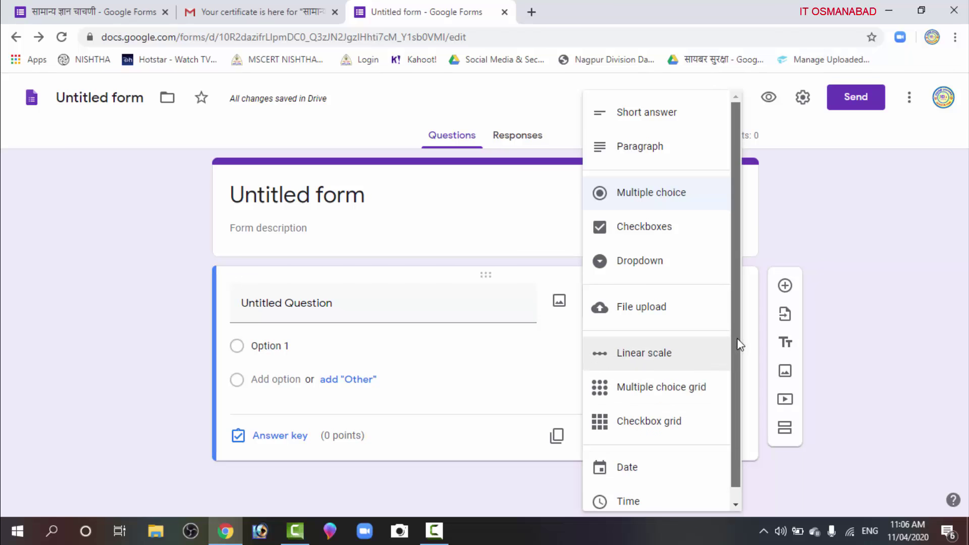
{"action": "scroll", "coordinate": [733, 367], "scroll_direction": "down", "scroll_amount": 1}
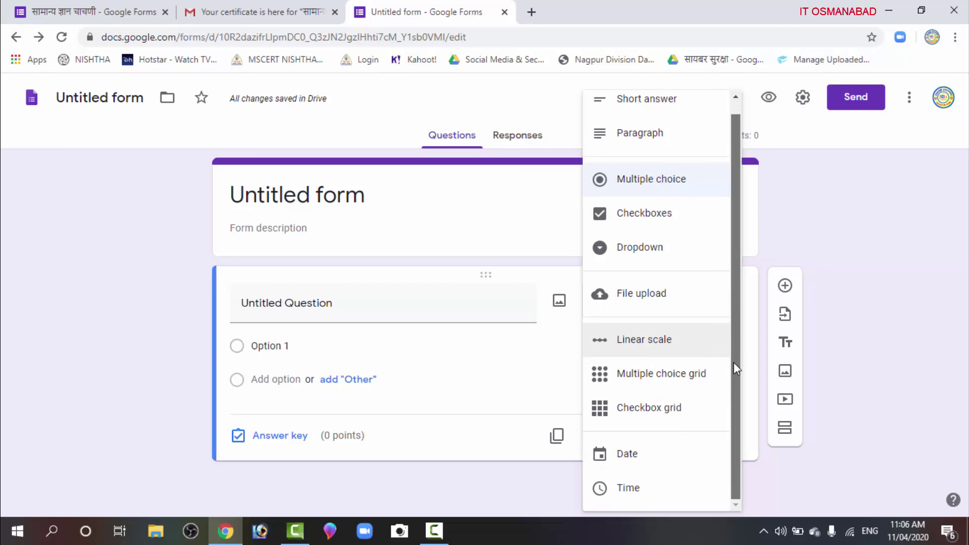
{"action": "left_click", "coordinate": [843, 257]}
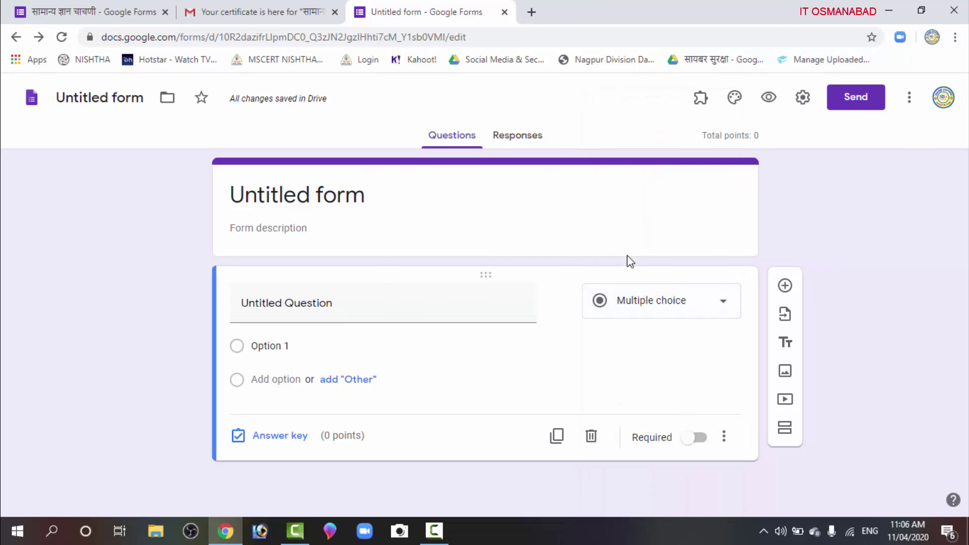
{"action": "left_click", "coordinate": [689, 302]}
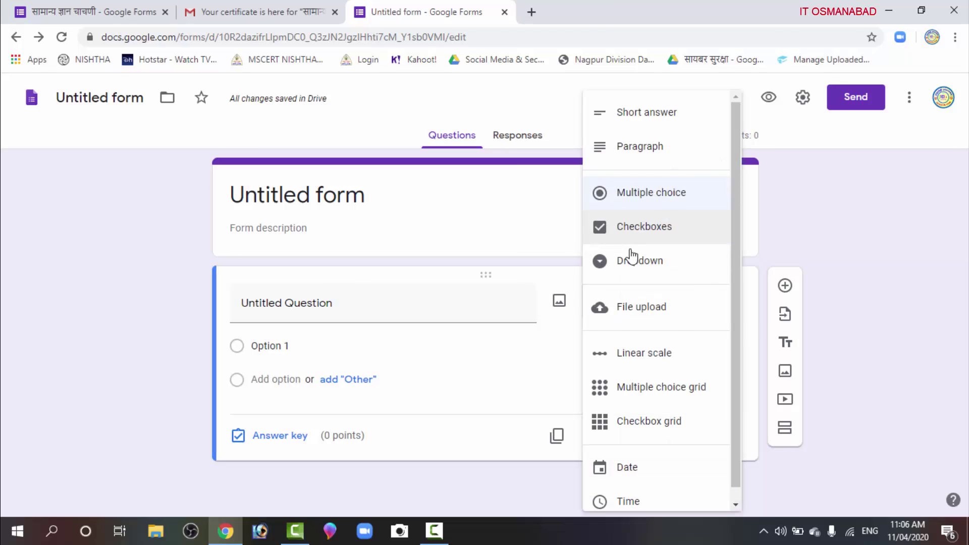
{"action": "left_click", "coordinate": [830, 211]}
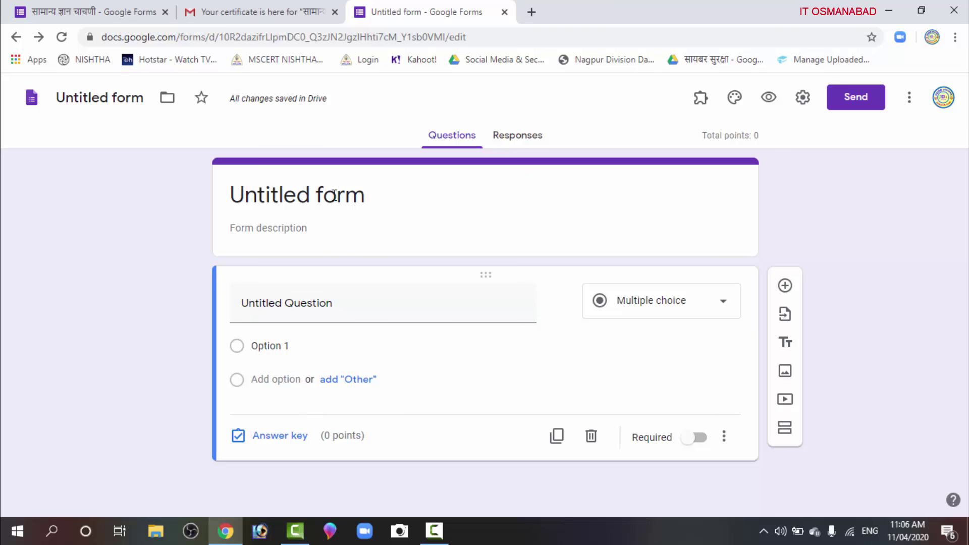
Switch to the सामान्य ज्ञान चाचणी quiz and select the capital-of-India question
{"action": "left_click", "coordinate": [82, 12]}
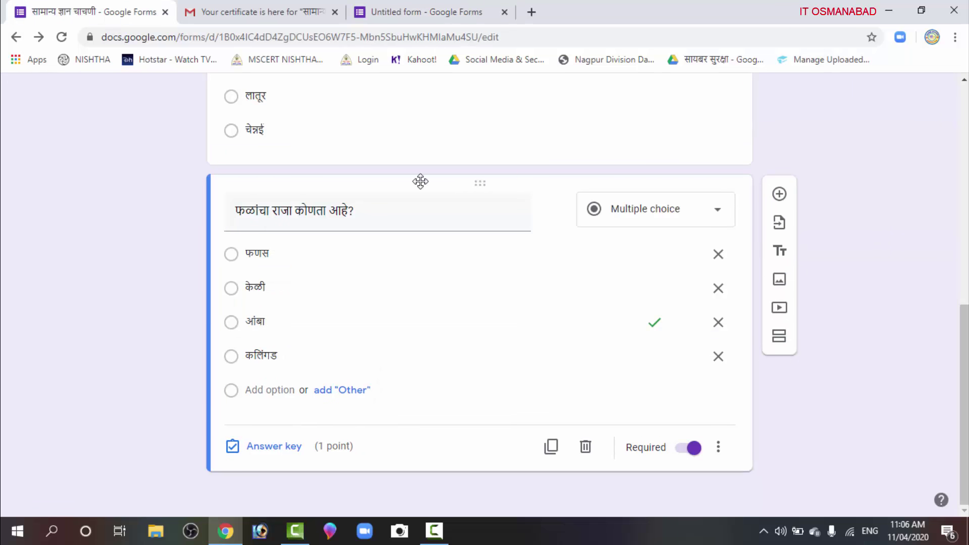
{"action": "scroll", "coordinate": [459, 396], "scroll_direction": "up", "scroll_amount": 10}
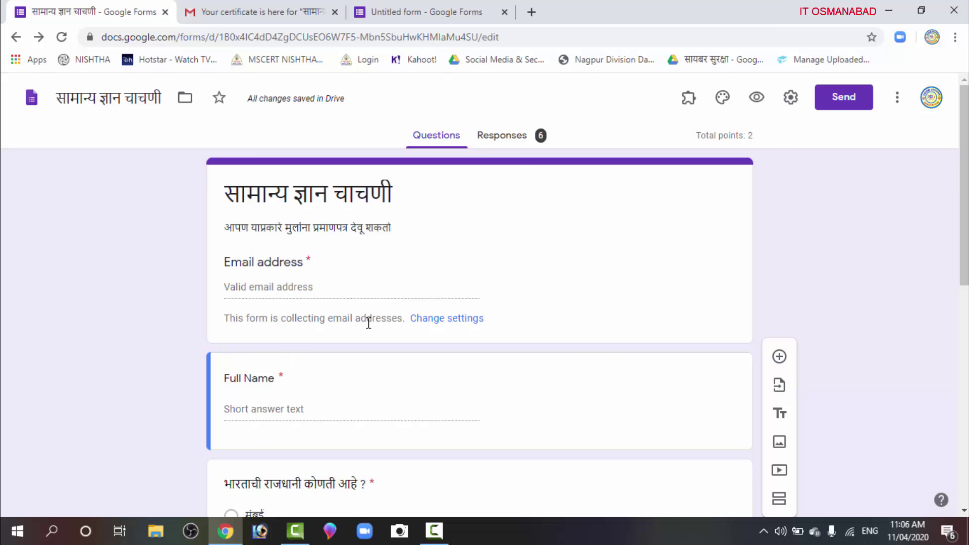
{"action": "scroll", "coordinate": [387, 379], "scroll_direction": "down", "scroll_amount": 4}
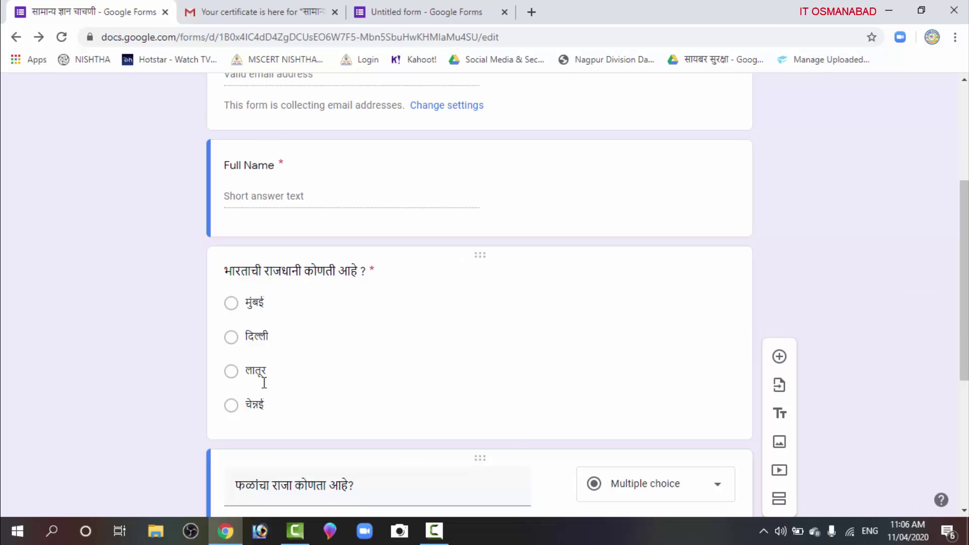
{"action": "left_click", "coordinate": [349, 275]}
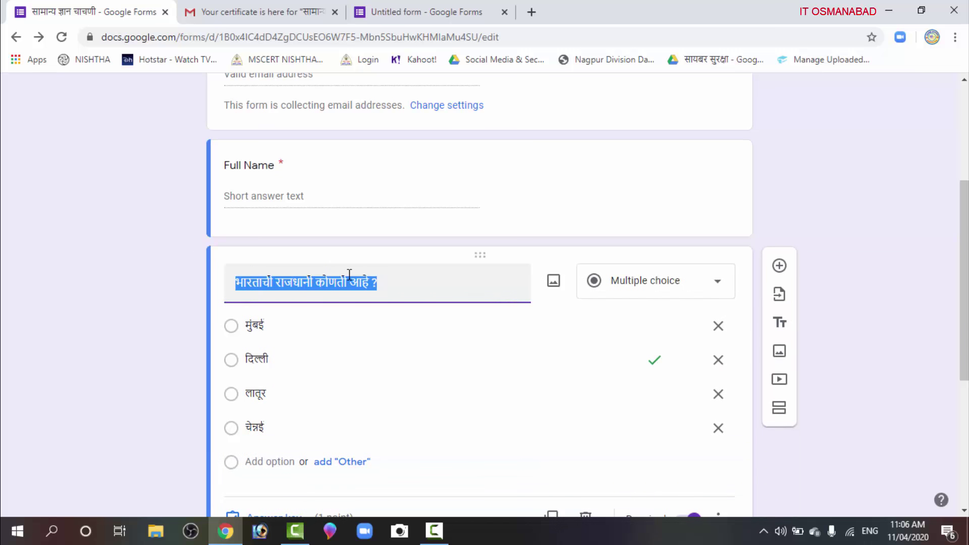
{"action": "left_click", "coordinate": [193, 291]}
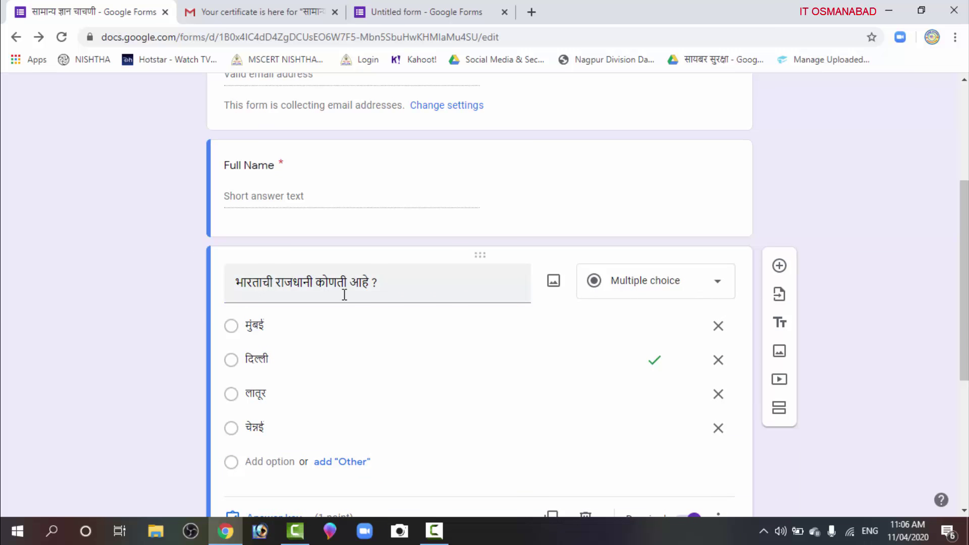
{"action": "scroll", "coordinate": [343, 293], "scroll_direction": "down", "scroll_amount": 3}
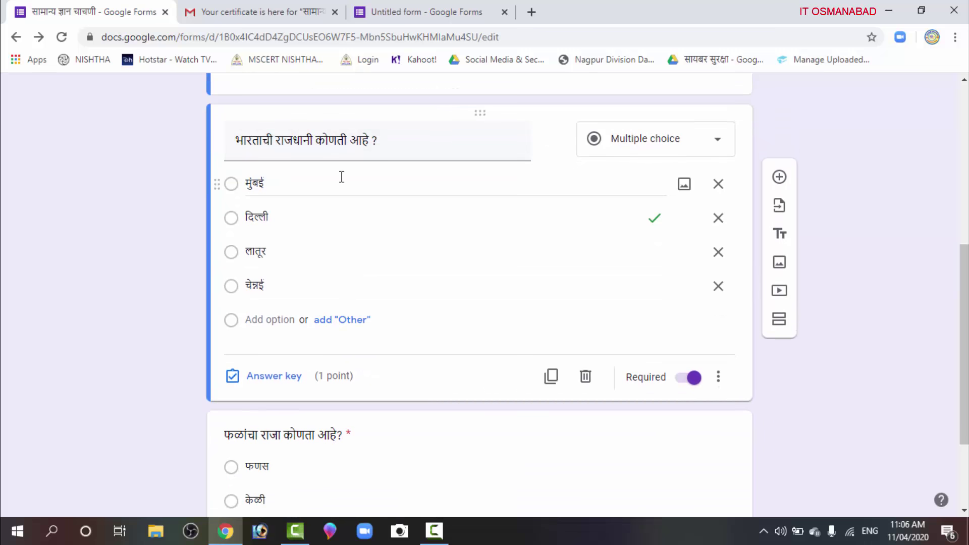
Set the capital question's answer key so only दिल्ली is correct, worth 1 point
{"action": "left_click", "coordinate": [274, 376]}
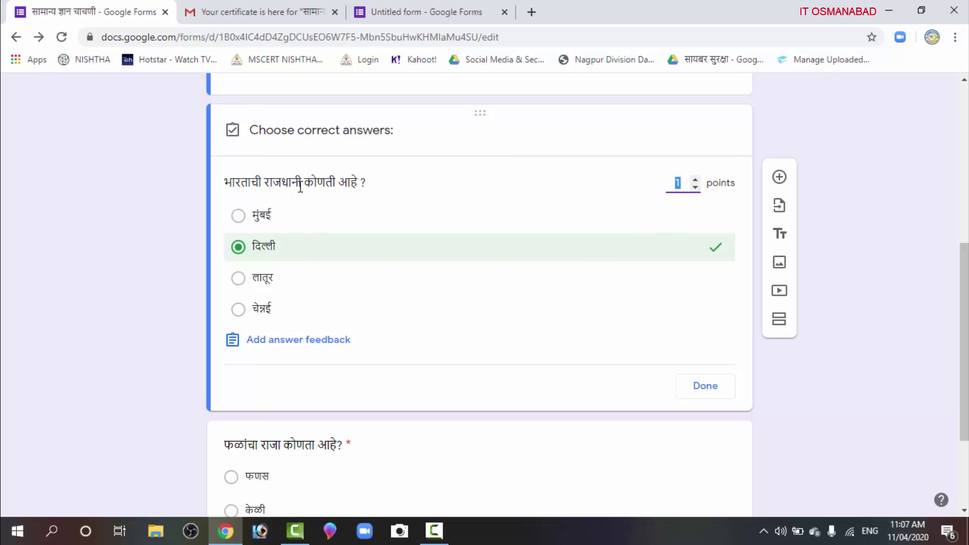
{"action": "left_click", "coordinate": [459, 227]}
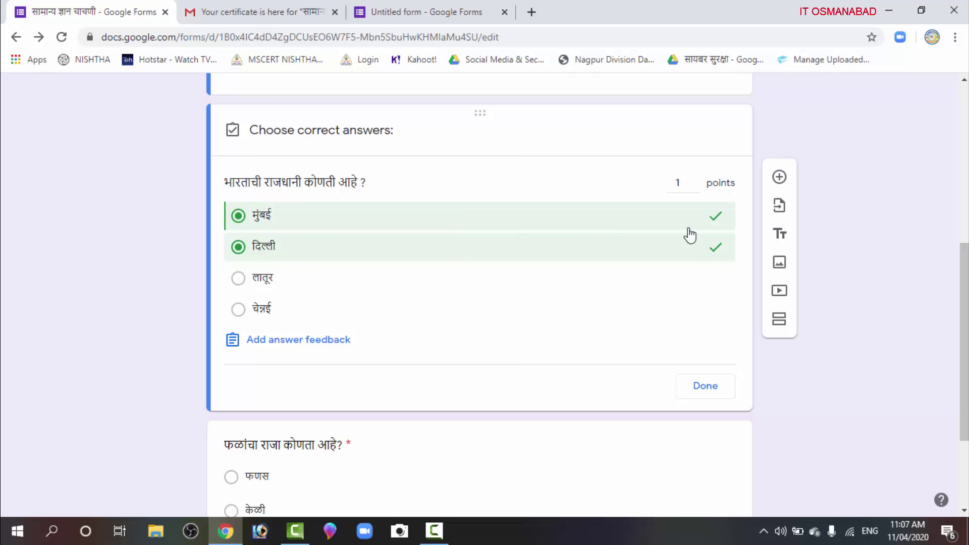
{"action": "left_click", "coordinate": [700, 250]}
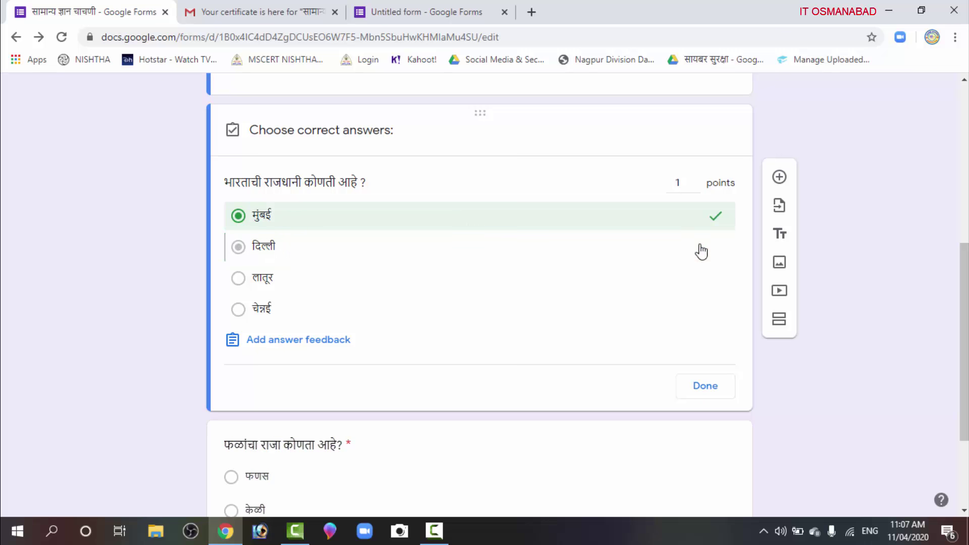
{"action": "left_click", "coordinate": [635, 258]}
{"action": "left_click", "coordinate": [712, 219]}
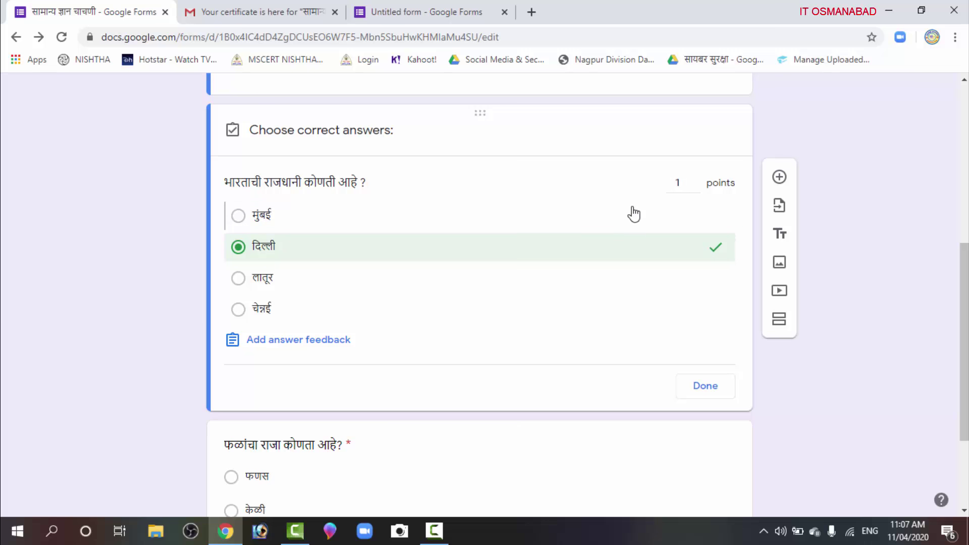
{"action": "left_click", "coordinate": [708, 386]}
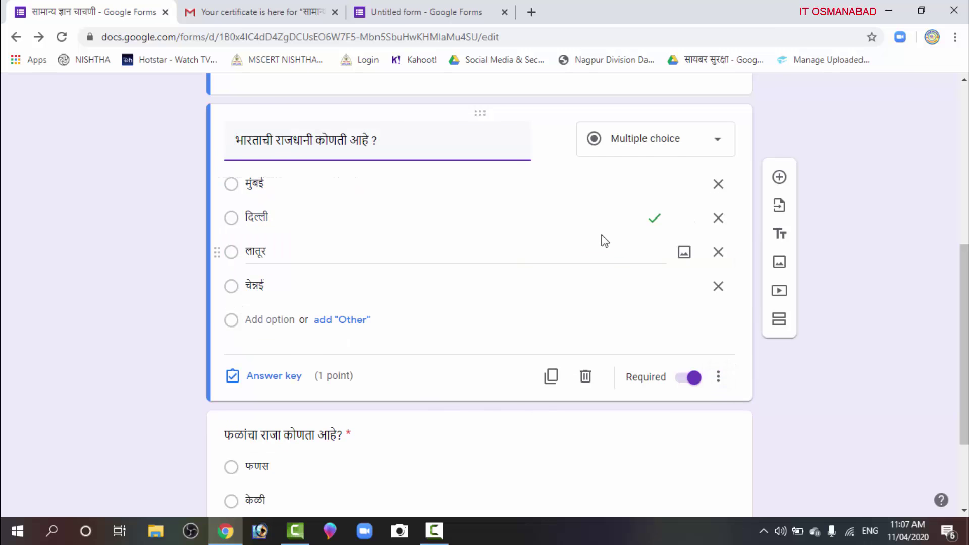
{"action": "left_click", "coordinate": [177, 307]}
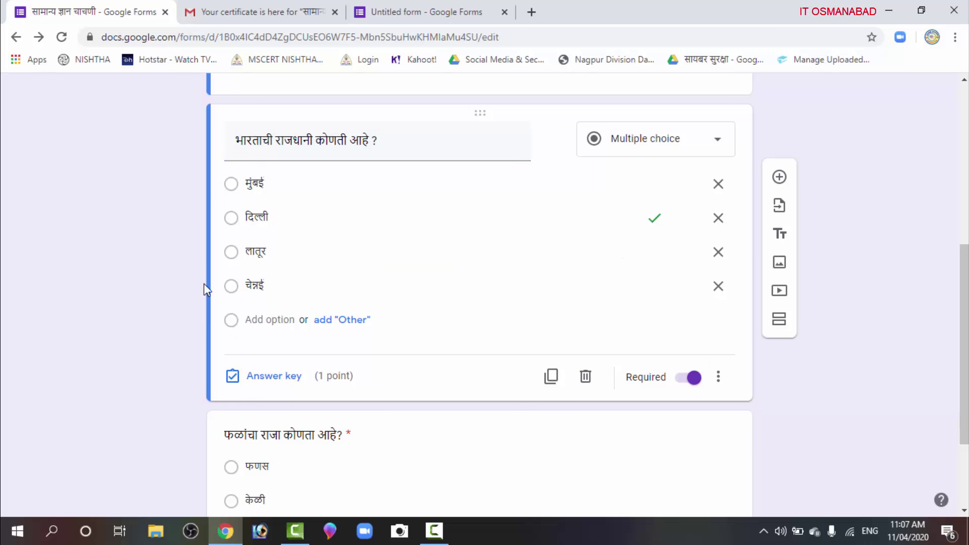
{"action": "scroll", "coordinate": [162, 316], "scroll_direction": "down", "scroll_amount": 3}
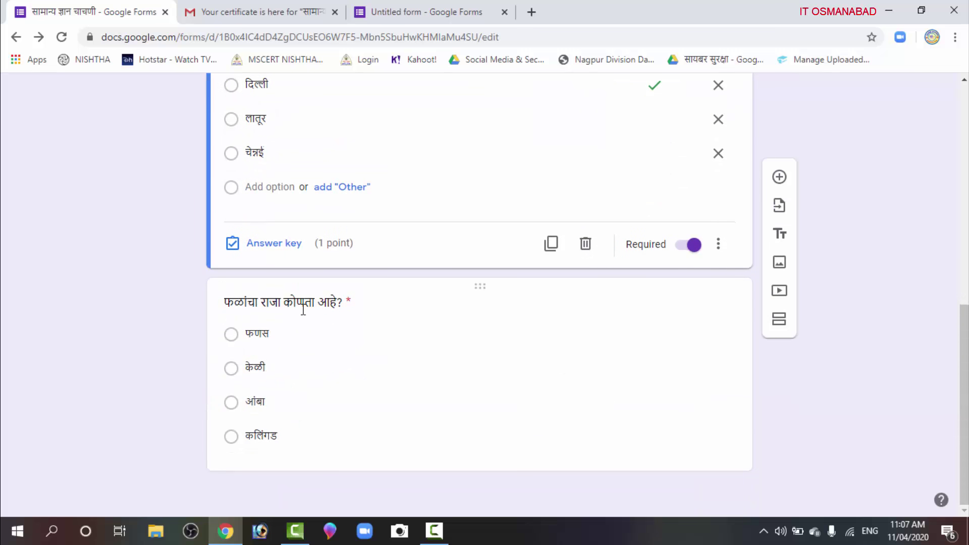
{"action": "left_click", "coordinate": [324, 303]}
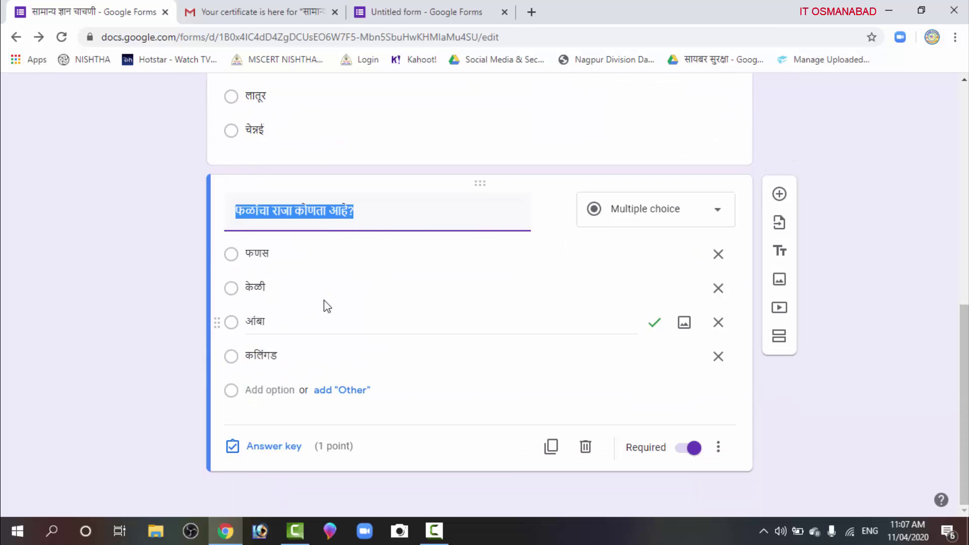
{"action": "left_click", "coordinate": [279, 449]}
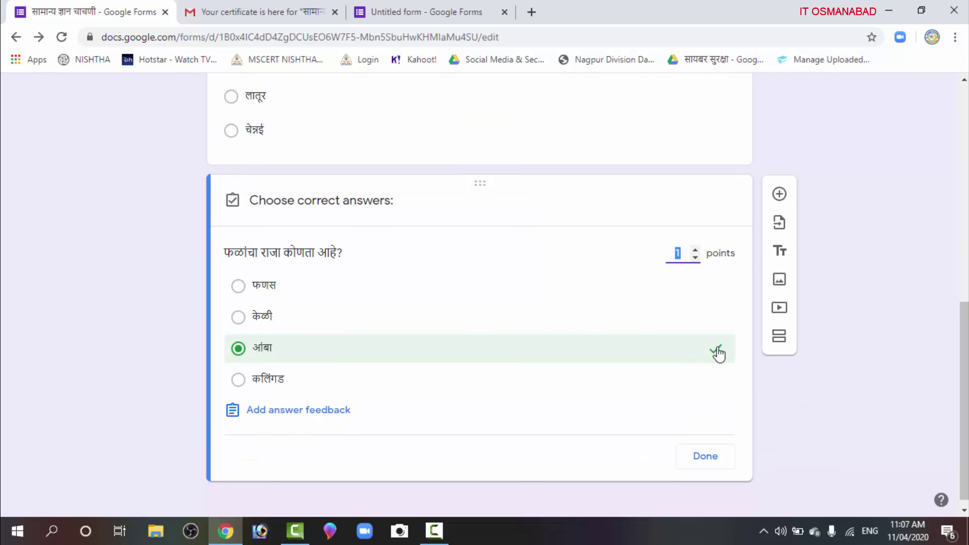
{"action": "left_click", "coordinate": [698, 454]}
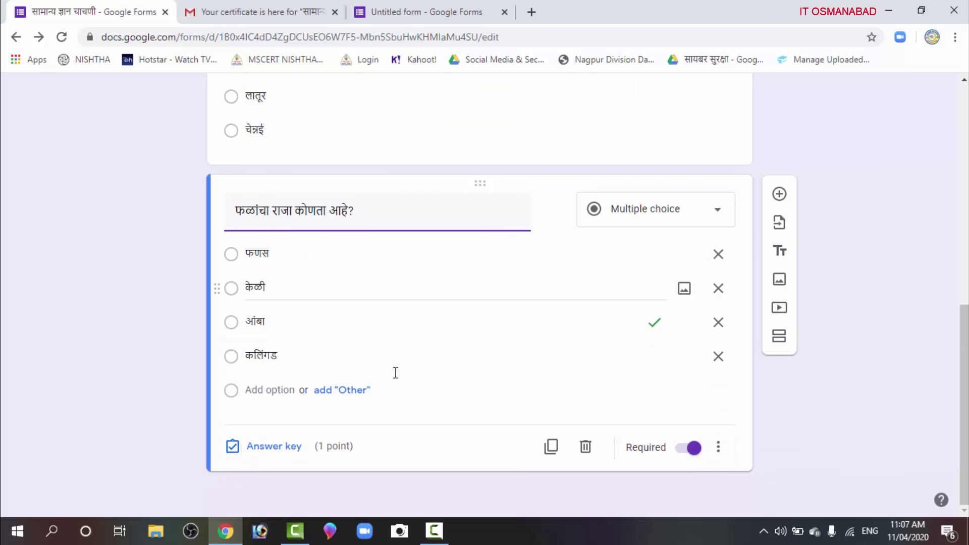
{"action": "scroll", "coordinate": [375, 309], "scroll_direction": "up", "scroll_amount": 4}
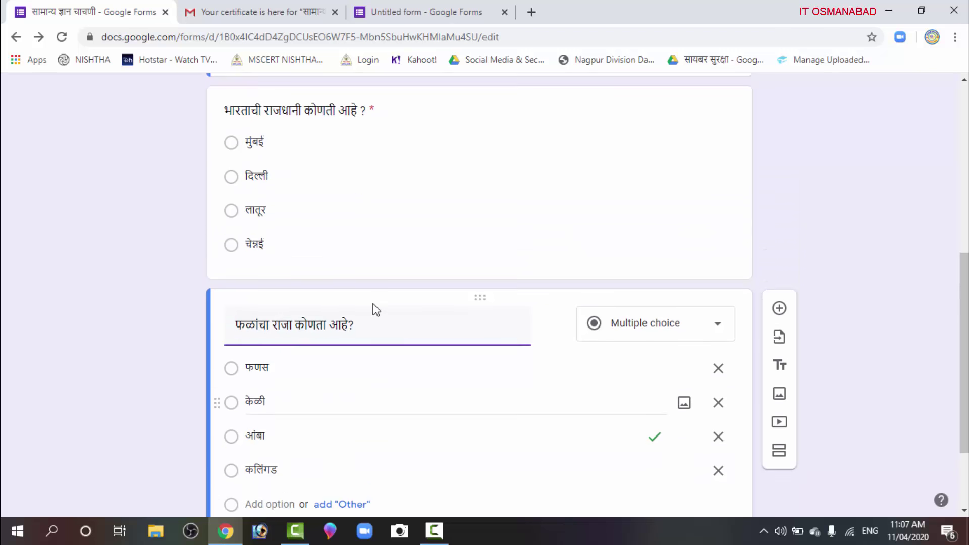
{"action": "scroll", "coordinate": [440, 423], "scroll_direction": "down", "scroll_amount": 4}
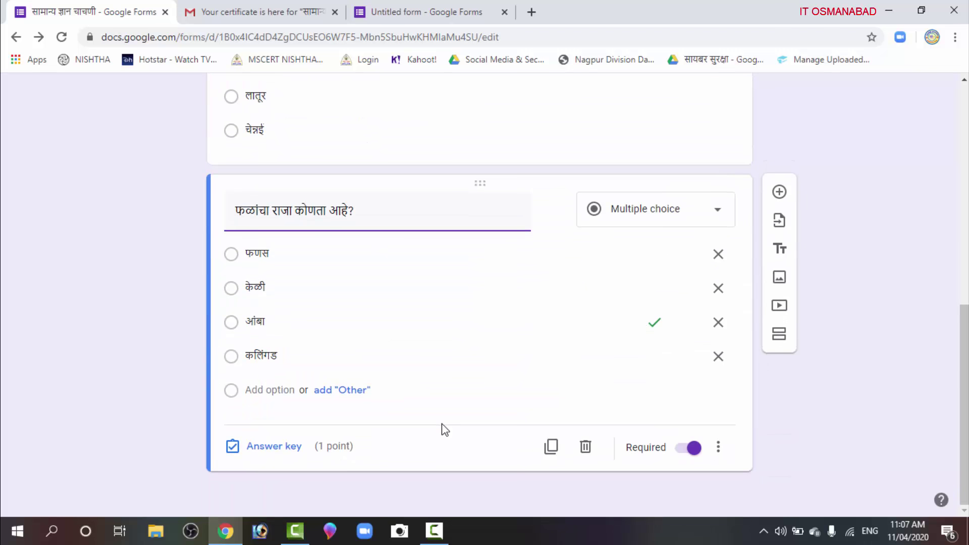
{"action": "scroll", "coordinate": [443, 415], "scroll_direction": "up", "scroll_amount": 3}
{"action": "scroll", "coordinate": [480, 361], "scroll_direction": "down", "scroll_amount": 3}
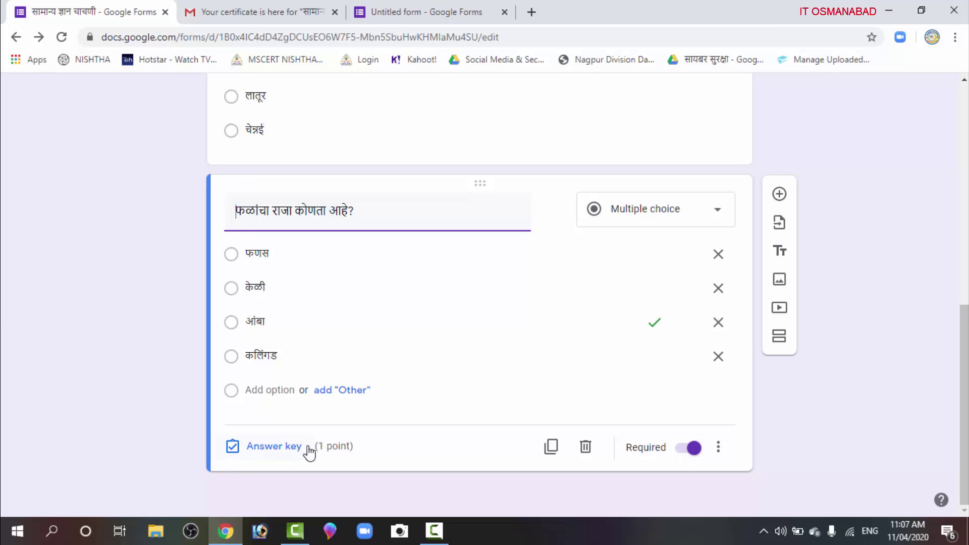
{"action": "left_click", "coordinate": [339, 158]}
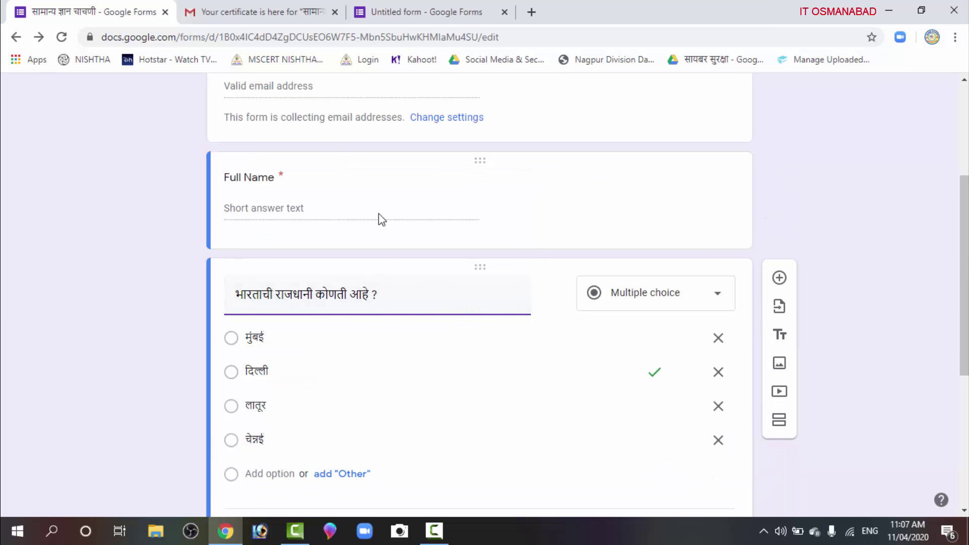
{"action": "scroll", "coordinate": [300, 388], "scroll_direction": "down", "scroll_amount": 3}
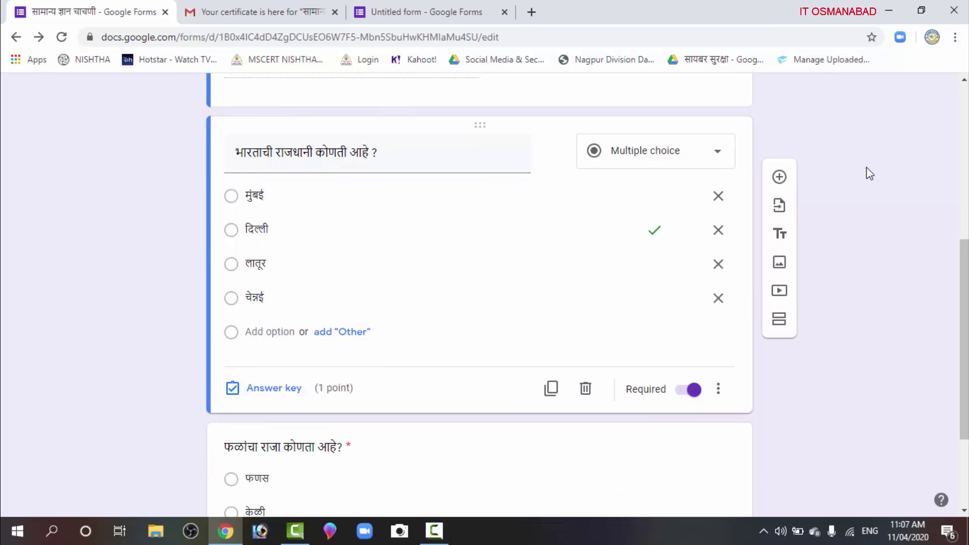
{"action": "scroll", "coordinate": [852, 195], "scroll_direction": "up", "scroll_amount": 2}
{"action": "scroll", "coordinate": [852, 195], "scroll_direction": "up", "scroll_amount": 3}
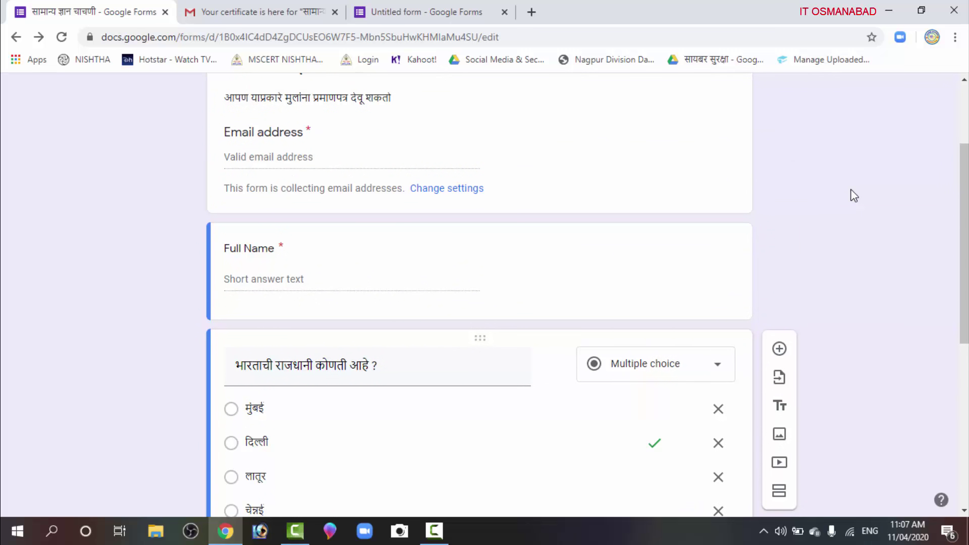
{"action": "scroll", "coordinate": [852, 195], "scroll_direction": "up", "scroll_amount": 3}
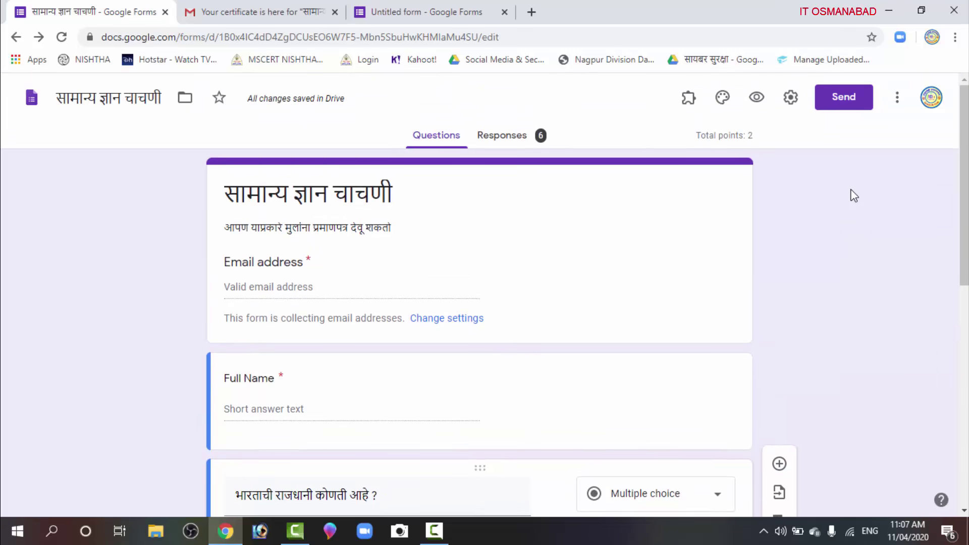
Check in the Forms add-on marketplace that Certify'em is installed, then close it
{"action": "left_click", "coordinate": [898, 108]}
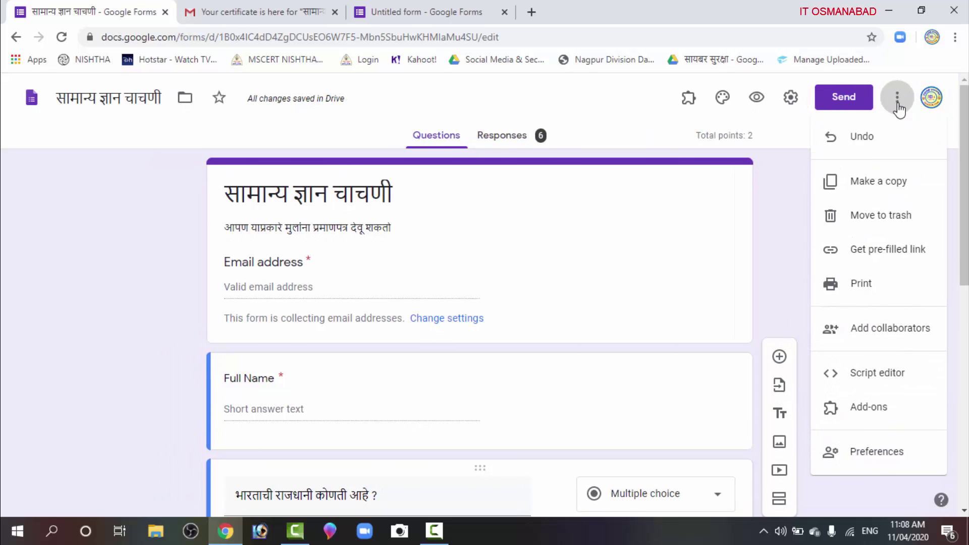
{"action": "left_click", "coordinate": [863, 407]}
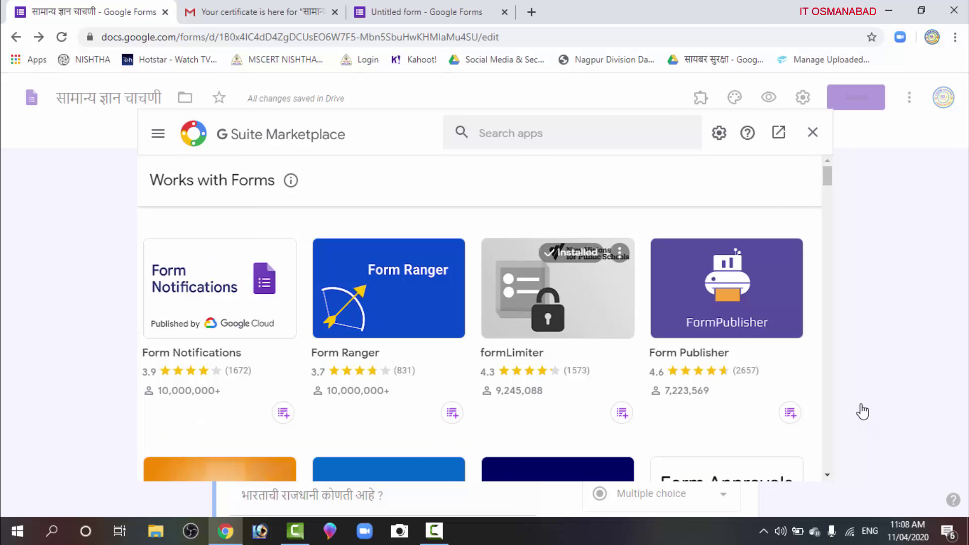
{"action": "left_click", "coordinate": [492, 131]}
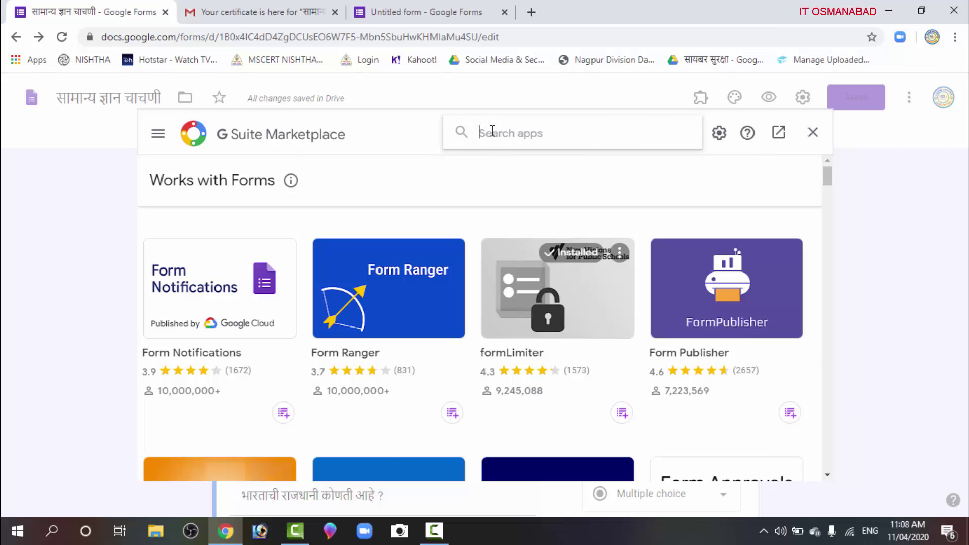
{"action": "scroll", "coordinate": [555, 335], "scroll_direction": "down", "scroll_amount": 3}
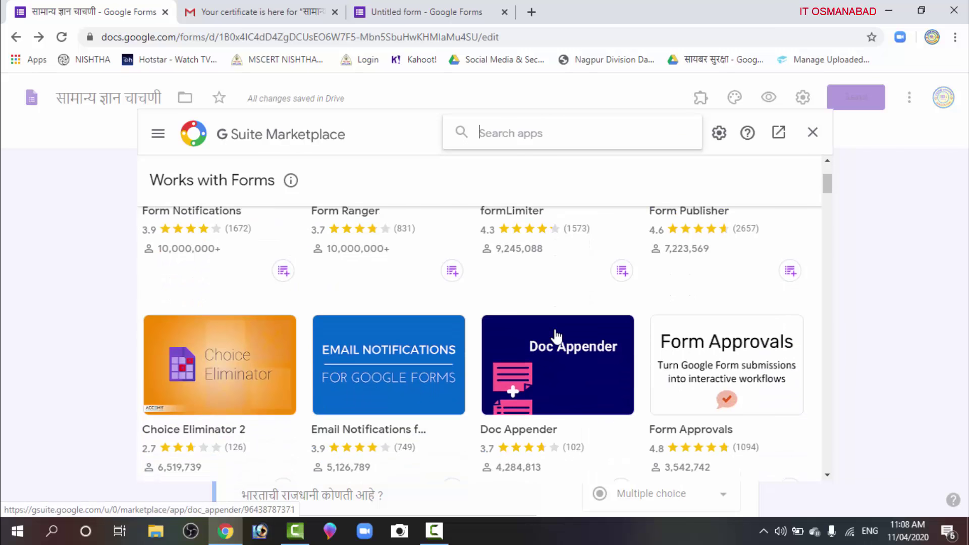
{"action": "scroll", "coordinate": [557, 337], "scroll_direction": "down", "scroll_amount": 2}
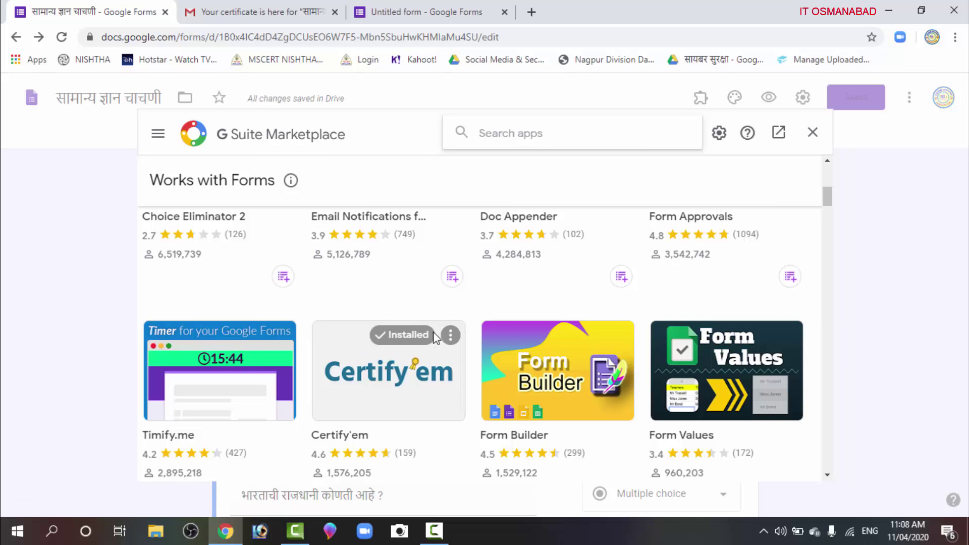
{"action": "scroll", "coordinate": [433, 333], "scroll_direction": "up", "scroll_amount": 5}
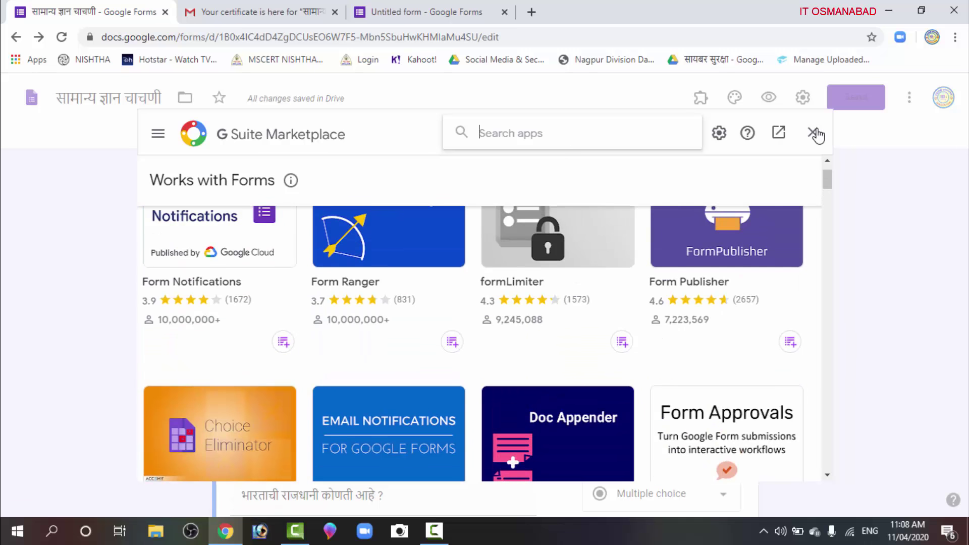
{"action": "left_click", "coordinate": [813, 132]}
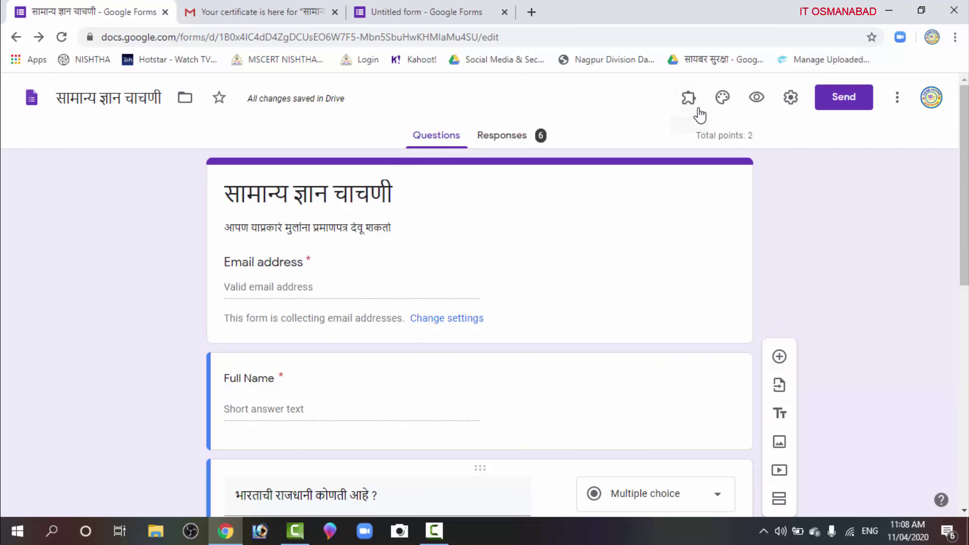
Show Certify'em Controls from the Add-ons menu
{"action": "left_click", "coordinate": [686, 95]}
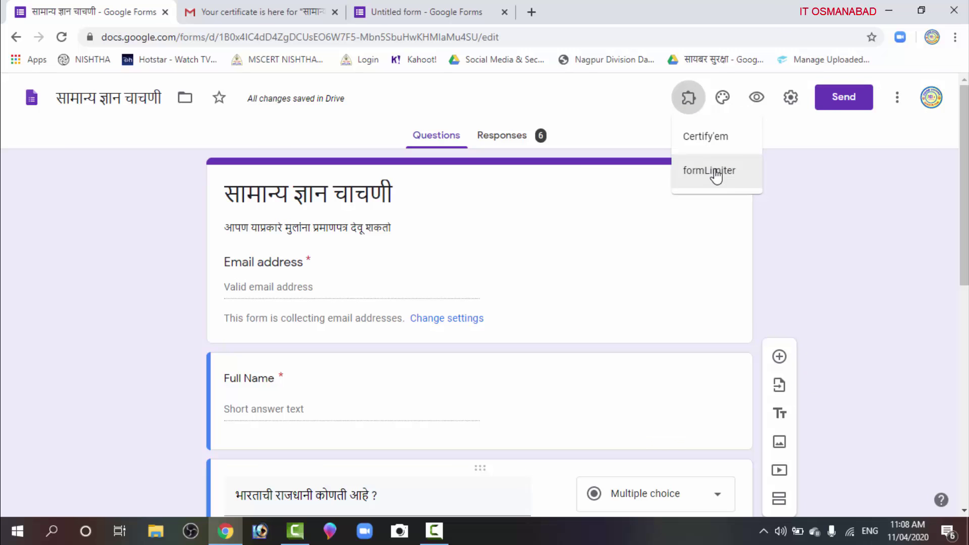
{"action": "left_click", "coordinate": [714, 141]}
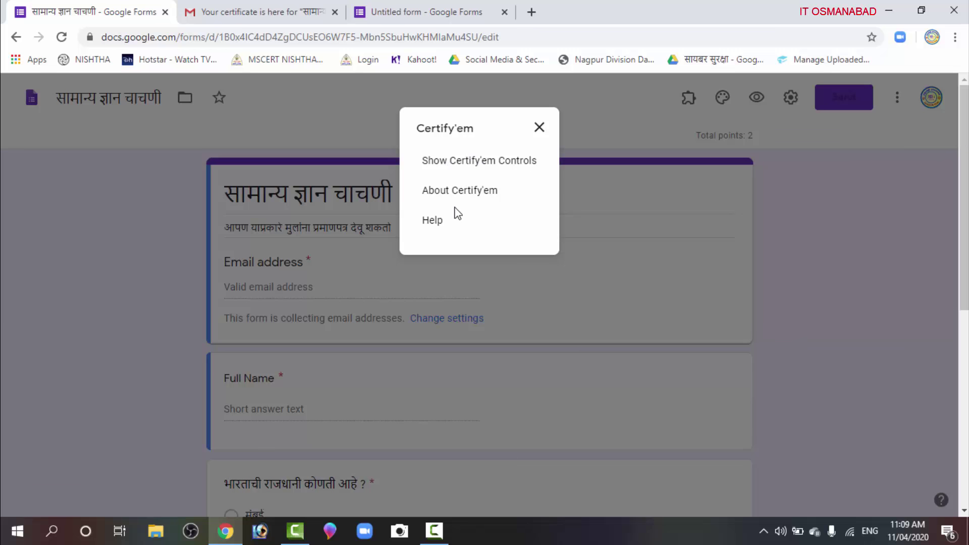
{"action": "left_click", "coordinate": [480, 162]}
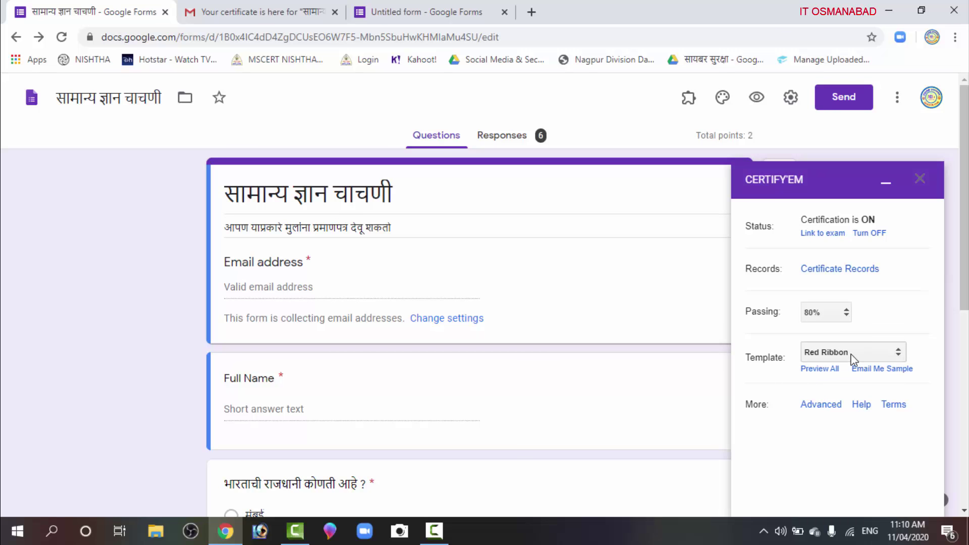
Choose Red Ribbon as the Certify'em template and open Preview All in a new tab
{"action": "left_click", "coordinate": [899, 354]}
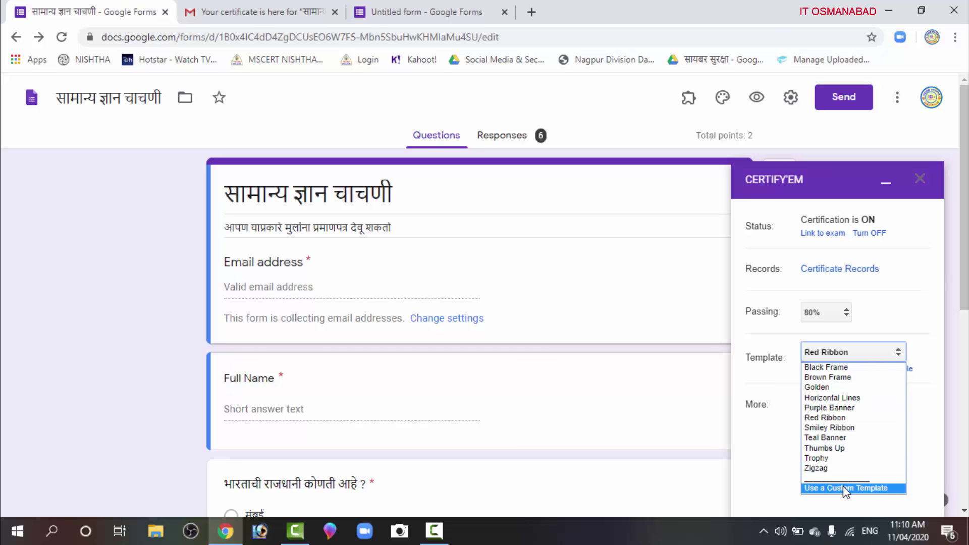
{"action": "left_click", "coordinate": [855, 417]}
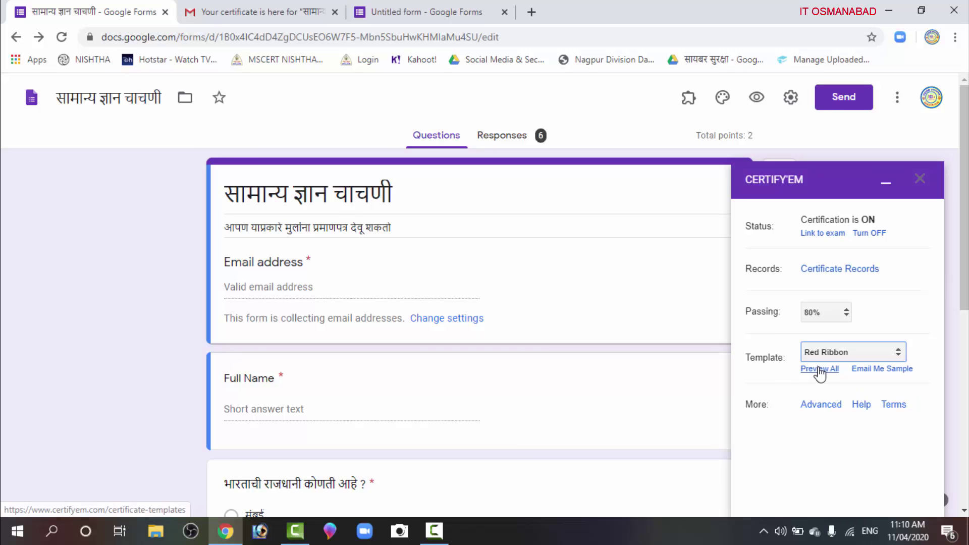
{"action": "left_click", "coordinate": [819, 368]}
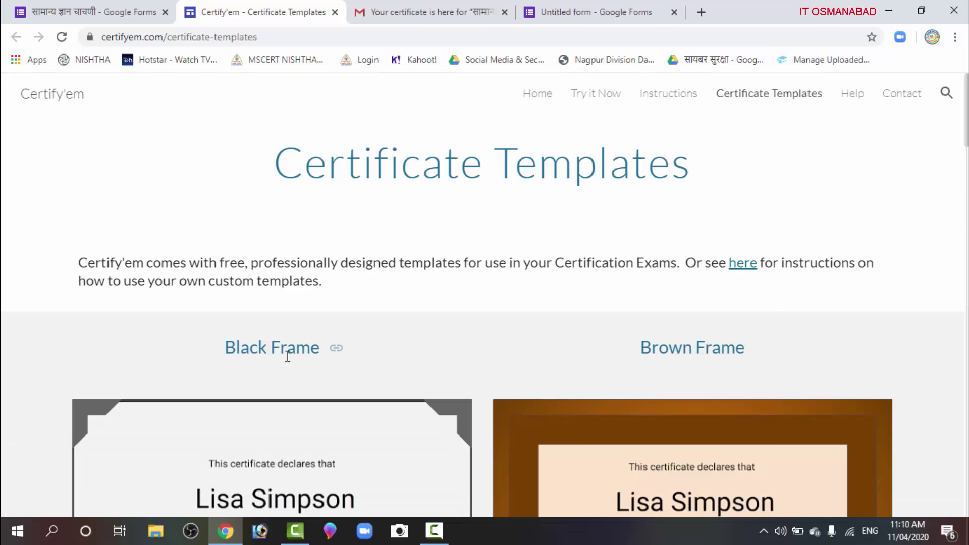
Browse the template designs, from Black Frame to Trophy, then return to the quiz form tab
{"action": "scroll", "coordinate": [323, 360], "scroll_direction": "down", "scroll_amount": 3}
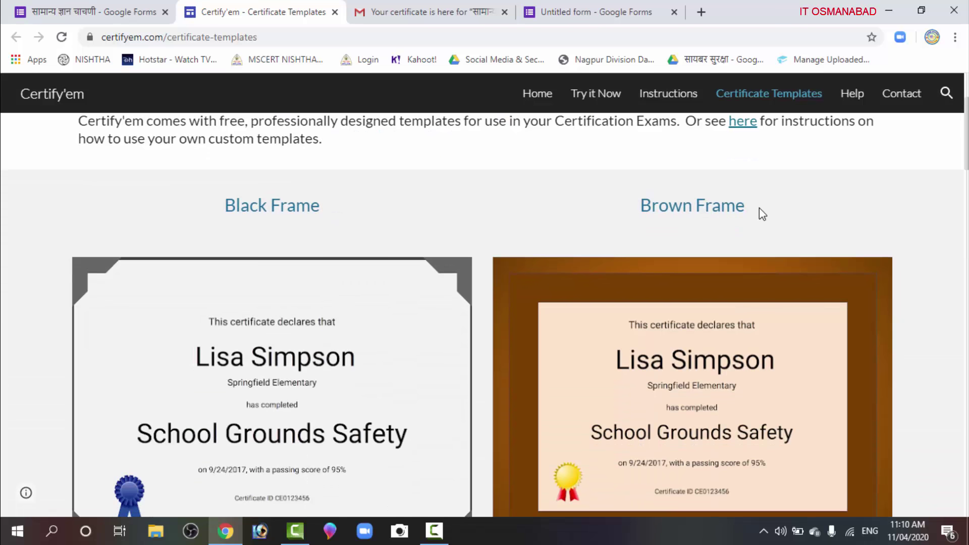
{"action": "scroll", "coordinate": [678, 394], "scroll_direction": "down", "scroll_amount": 5}
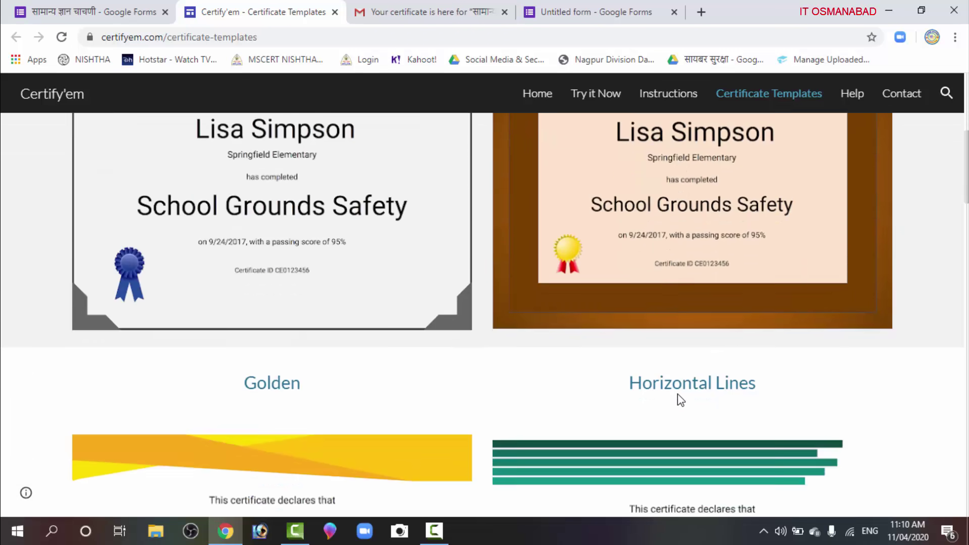
{"action": "scroll", "coordinate": [677, 396], "scroll_direction": "down", "scroll_amount": 4}
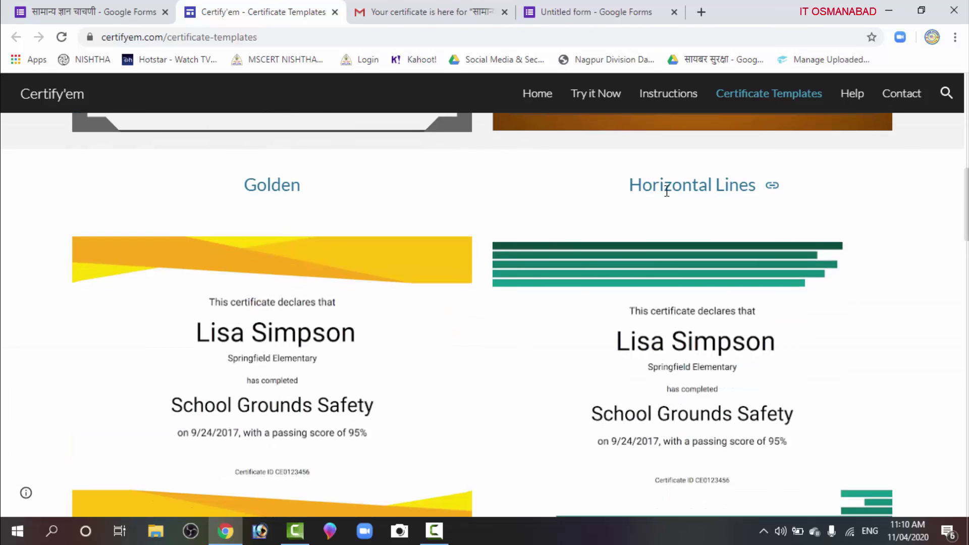
{"action": "scroll", "coordinate": [679, 369], "scroll_direction": "down", "scroll_amount": 4}
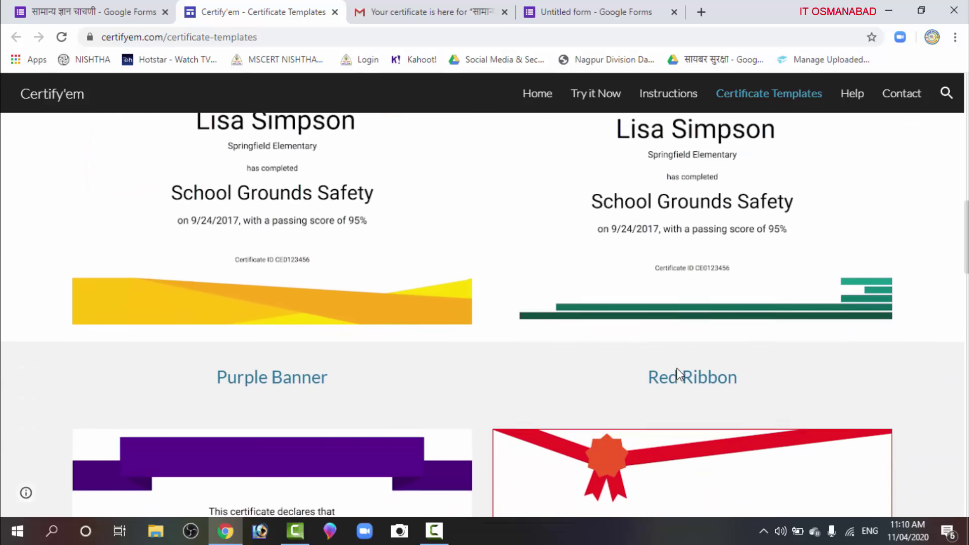
{"action": "scroll", "coordinate": [679, 375], "scroll_direction": "down", "scroll_amount": 1}
{"action": "scroll", "coordinate": [713, 360], "scroll_direction": "down", "scroll_amount": 1}
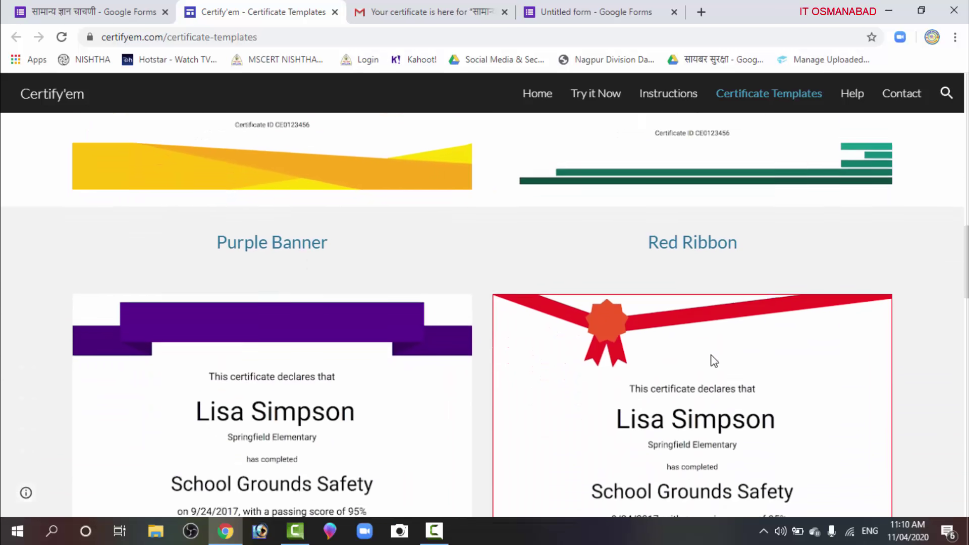
{"action": "scroll", "coordinate": [692, 330], "scroll_direction": "down", "scroll_amount": 19}
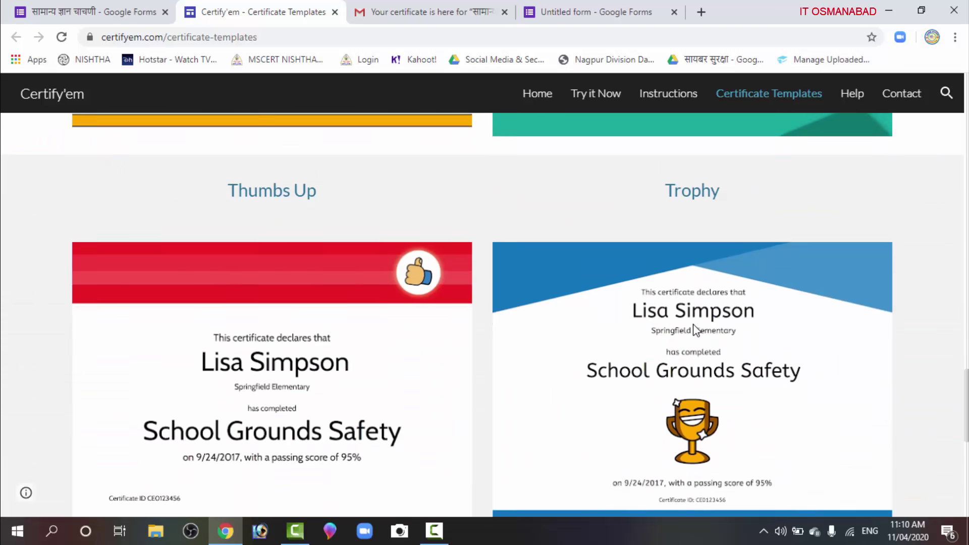
{"action": "scroll", "coordinate": [692, 331], "scroll_direction": "down", "scroll_amount": 10}
{"action": "scroll", "coordinate": [693, 329], "scroll_direction": "up", "scroll_amount": 13}
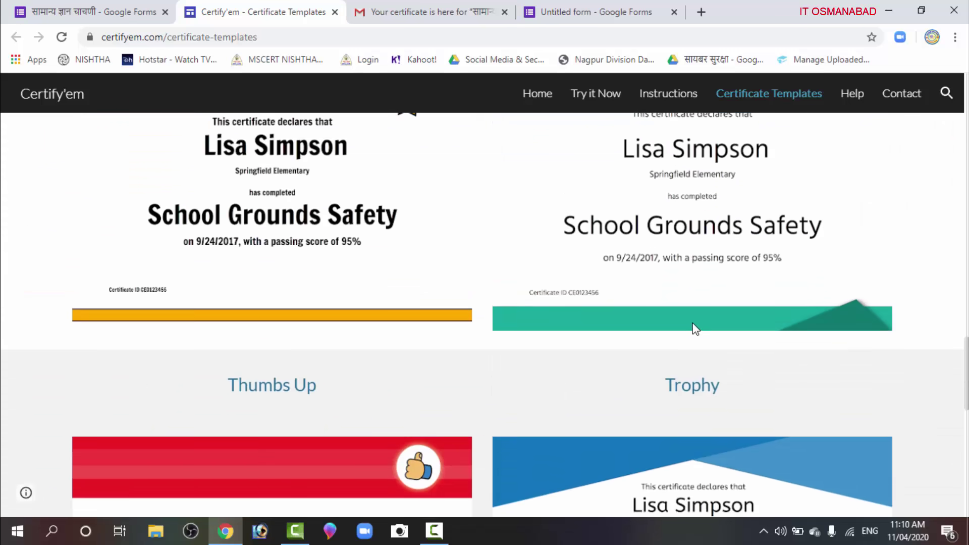
{"action": "scroll", "coordinate": [696, 328], "scroll_direction": "up", "scroll_amount": 20}
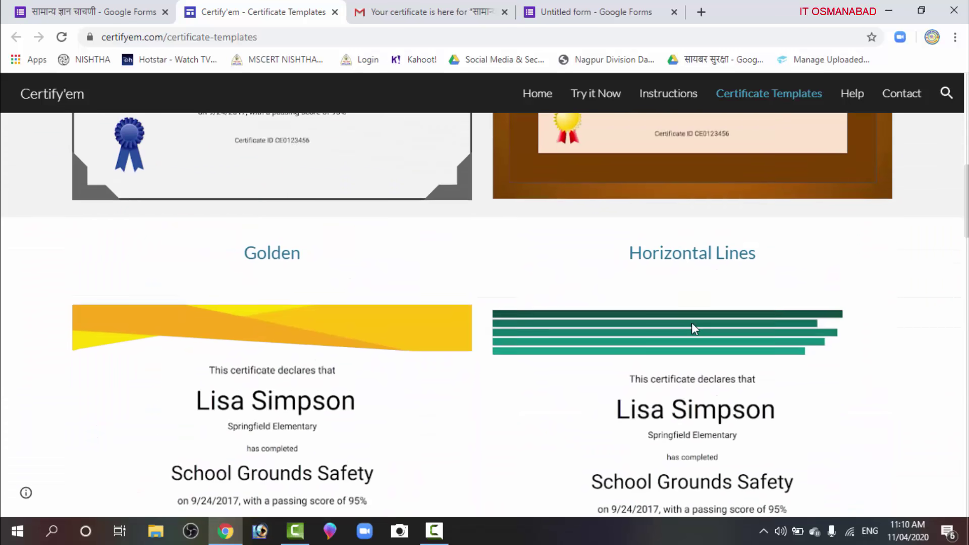
{"action": "scroll", "coordinate": [695, 328], "scroll_direction": "up", "scroll_amount": 7}
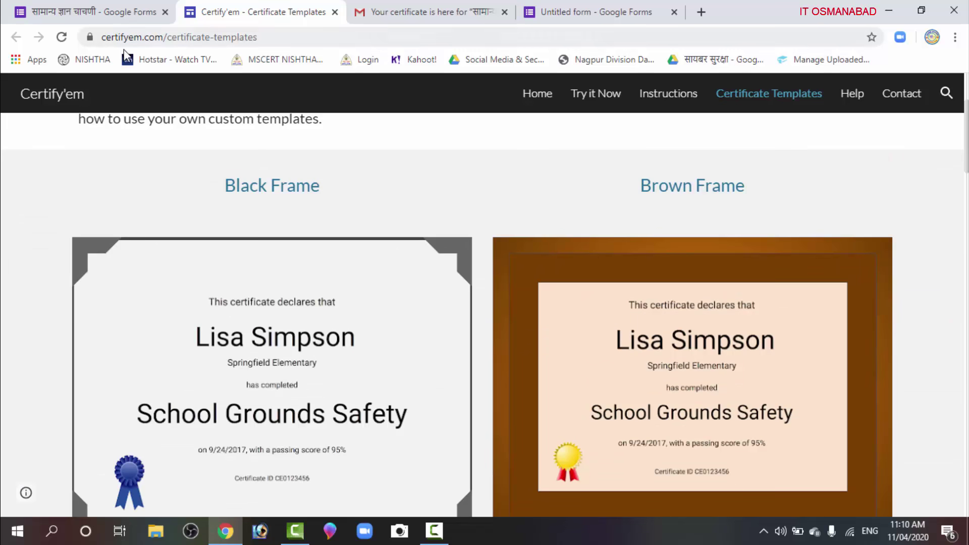
{"action": "left_click", "coordinate": [88, 15]}
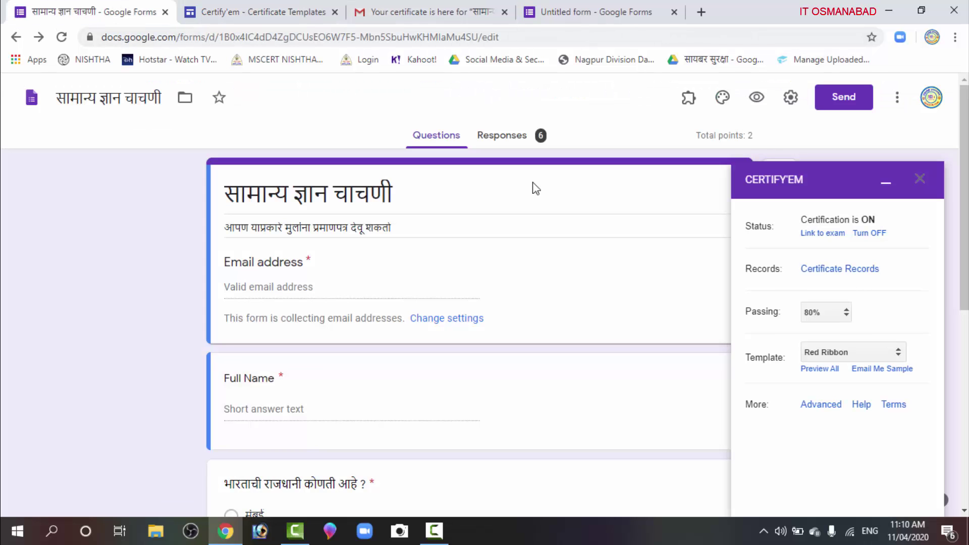
{"action": "left_click", "coordinate": [897, 353]}
{"action": "left_click", "coordinate": [847, 420]}
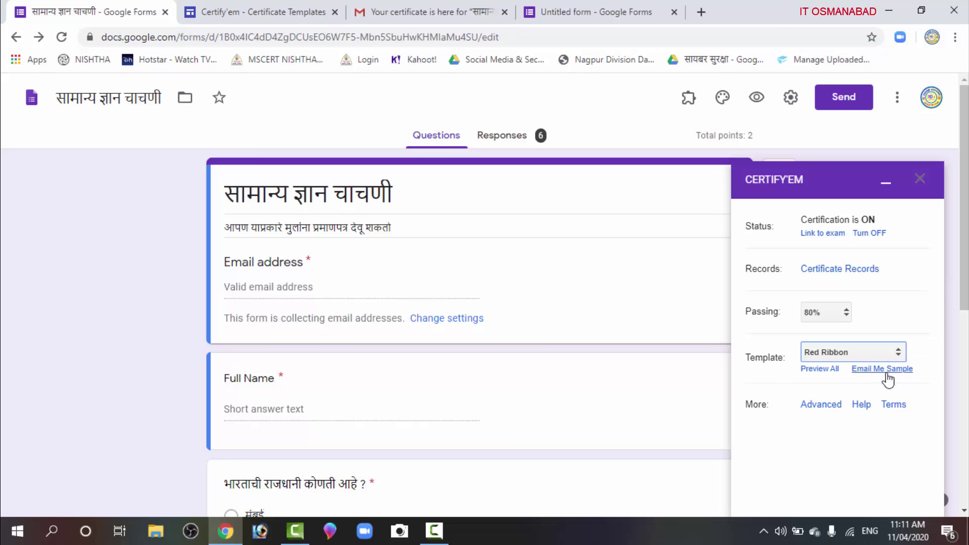
{"action": "left_click", "coordinate": [887, 373]}
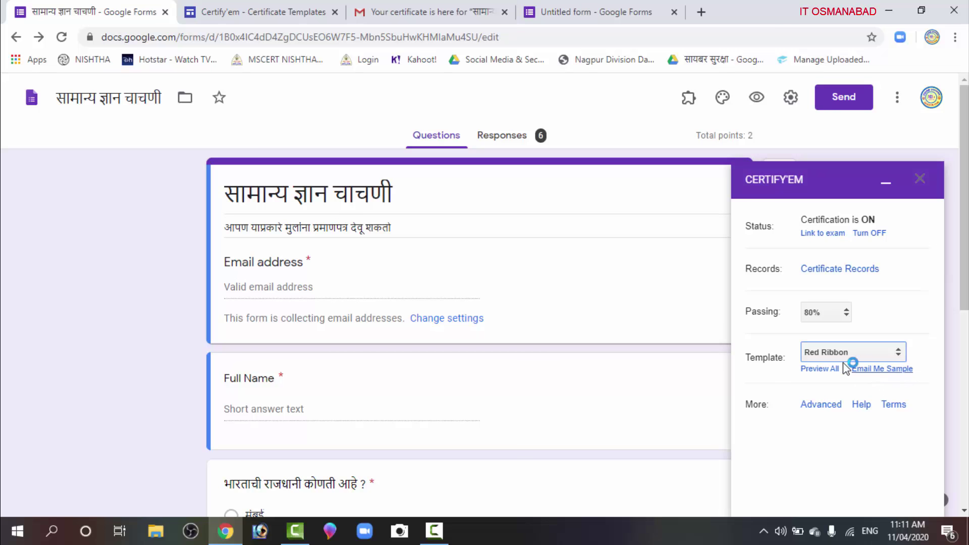
{"action": "left_click", "coordinate": [898, 351]}
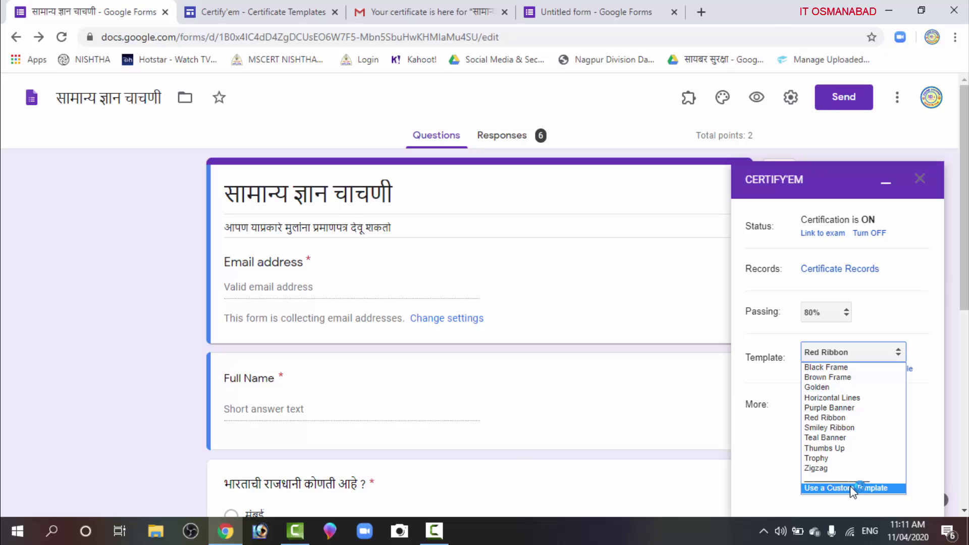
{"action": "left_click", "coordinate": [740, 437]}
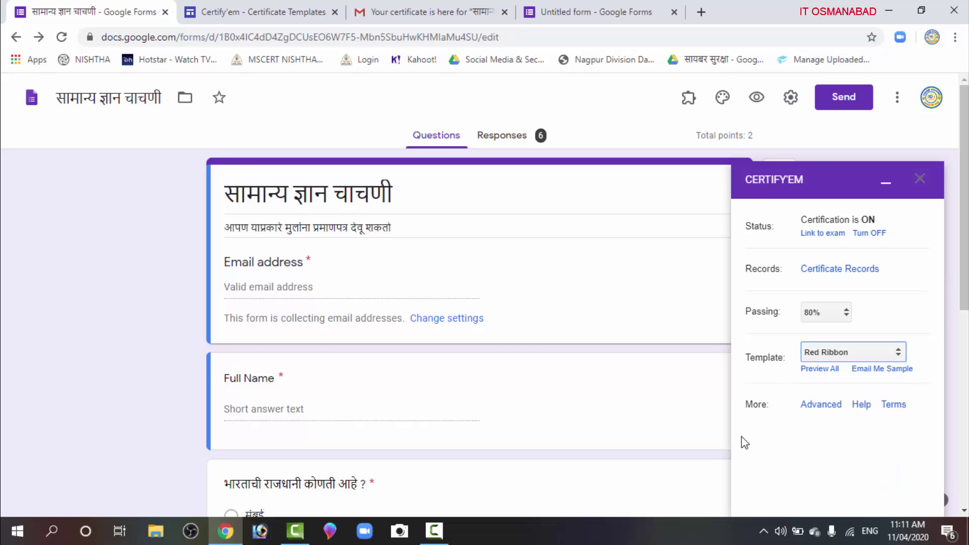
Keep Send as PDF in Certify'em's Certificate Options and save the advanced settings
{"action": "left_click", "coordinate": [821, 405]}
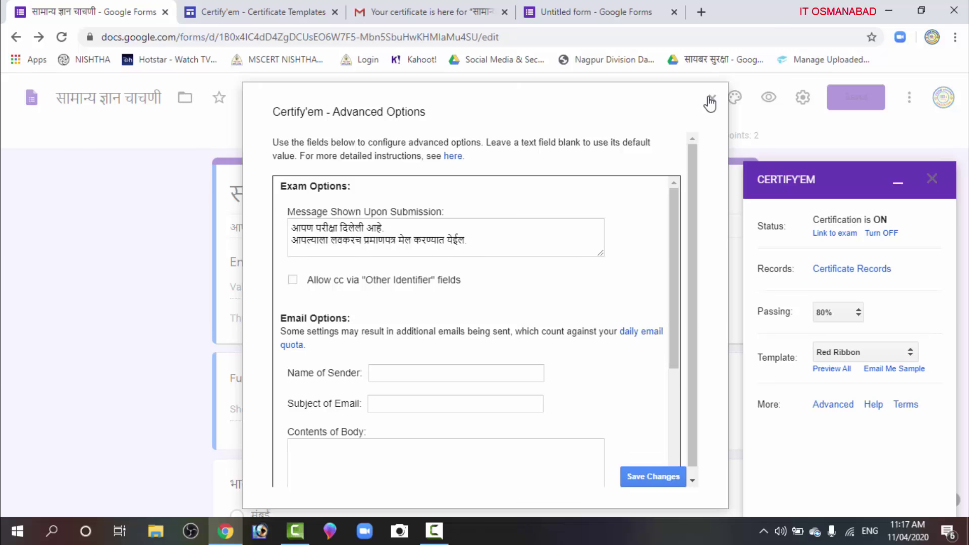
{"action": "scroll", "coordinate": [710, 103], "scroll_direction": "down", "scroll_amount": 2}
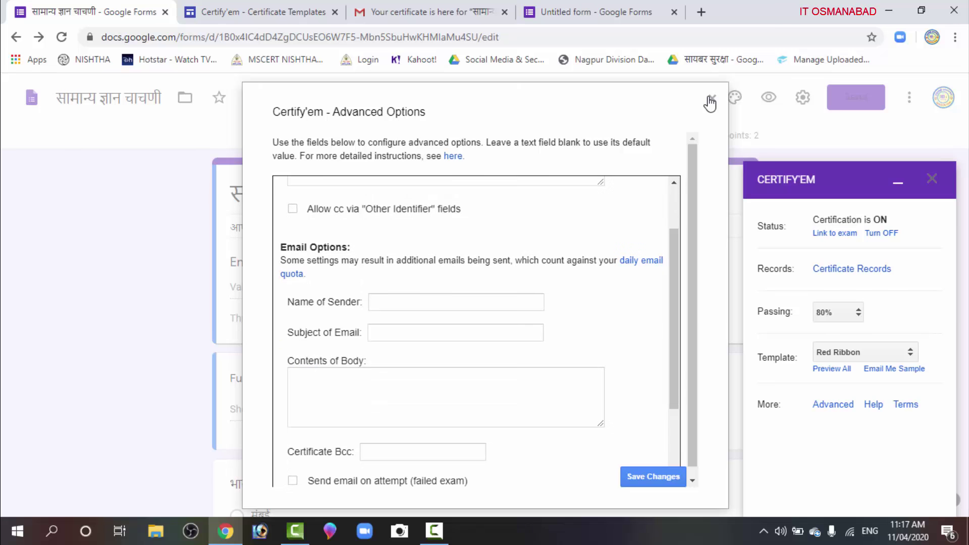
{"action": "scroll", "coordinate": [710, 103], "scroll_direction": "down", "scroll_amount": 2}
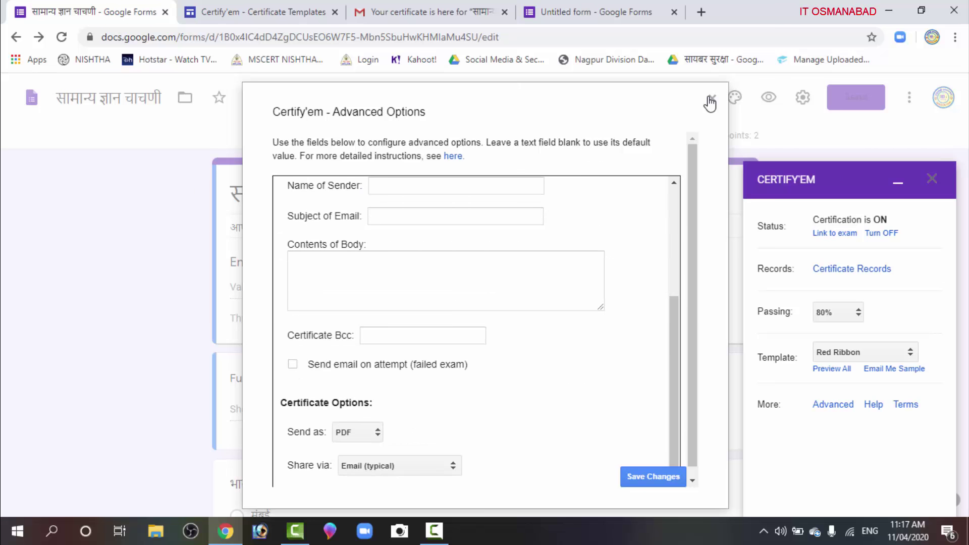
{"action": "scroll", "coordinate": [710, 104], "scroll_direction": "down", "scroll_amount": 1}
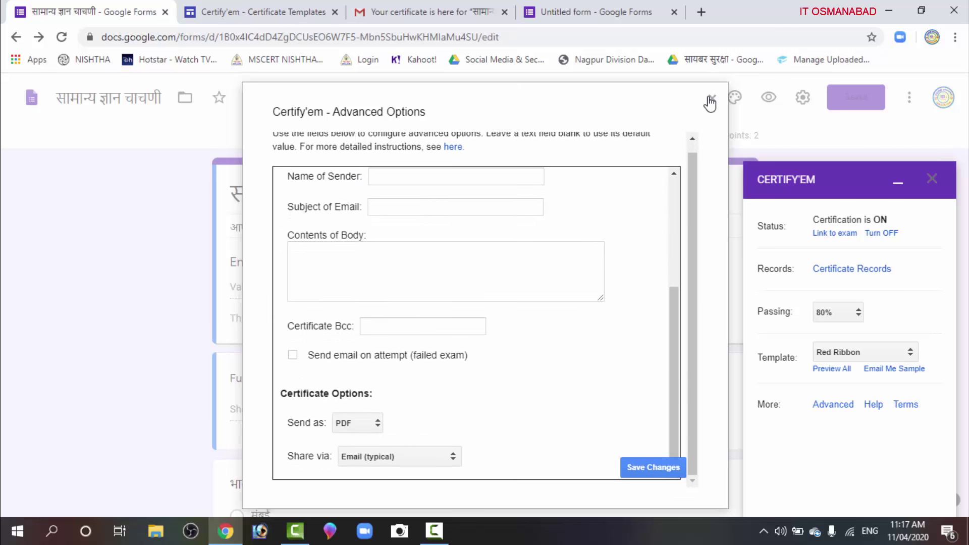
{"action": "scroll", "coordinate": [709, 103], "scroll_direction": "up", "scroll_amount": 1}
{"action": "left_click", "coordinate": [357, 432]}
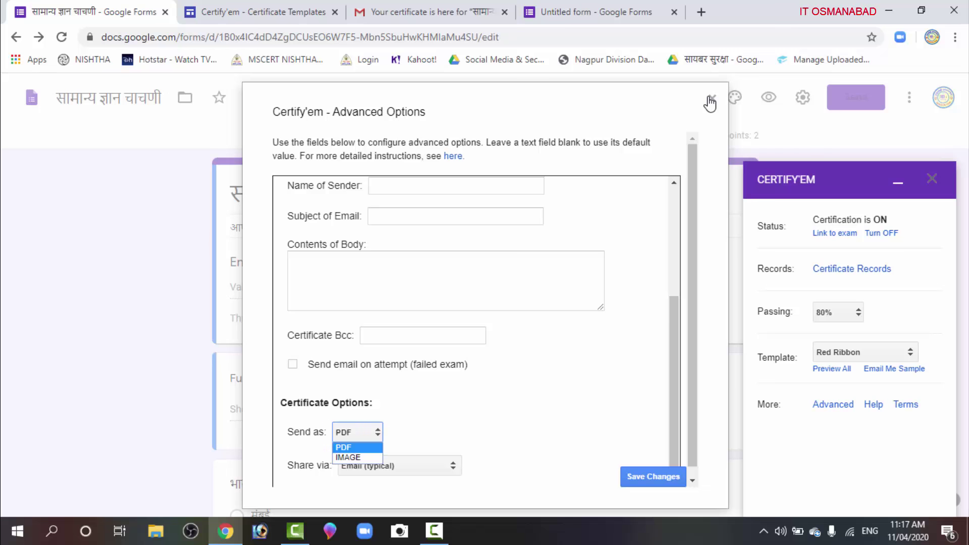
{"action": "key", "text": "Escape"}
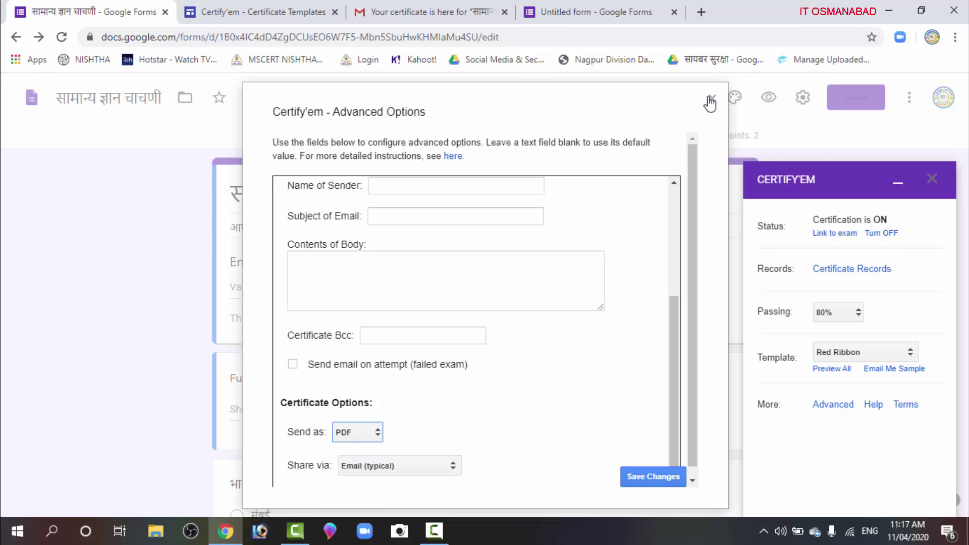
{"action": "left_click", "coordinate": [653, 476]}
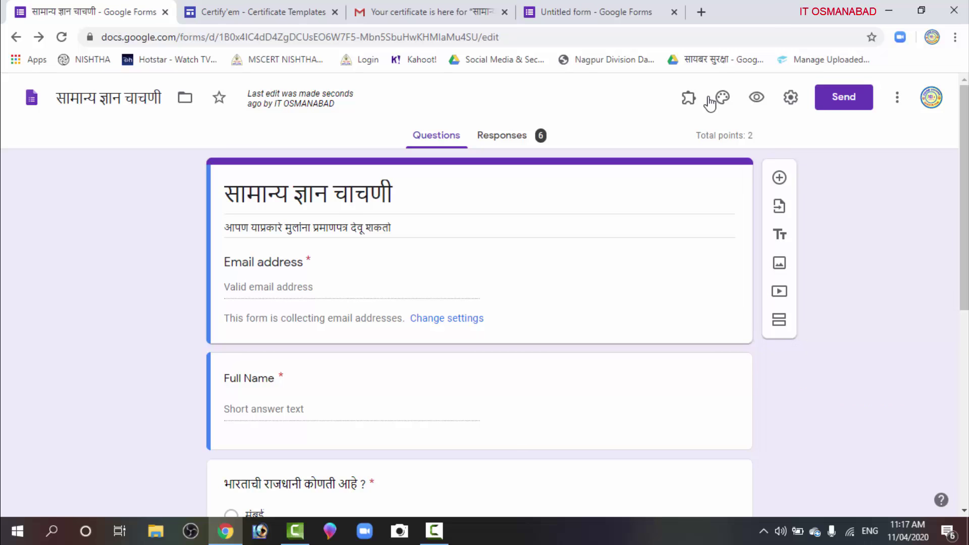
Preview the quiz's email, full name and capital questions in a new tab, then return to the editor
{"action": "scroll", "coordinate": [710, 103], "scroll_direction": "down", "scroll_amount": 7}
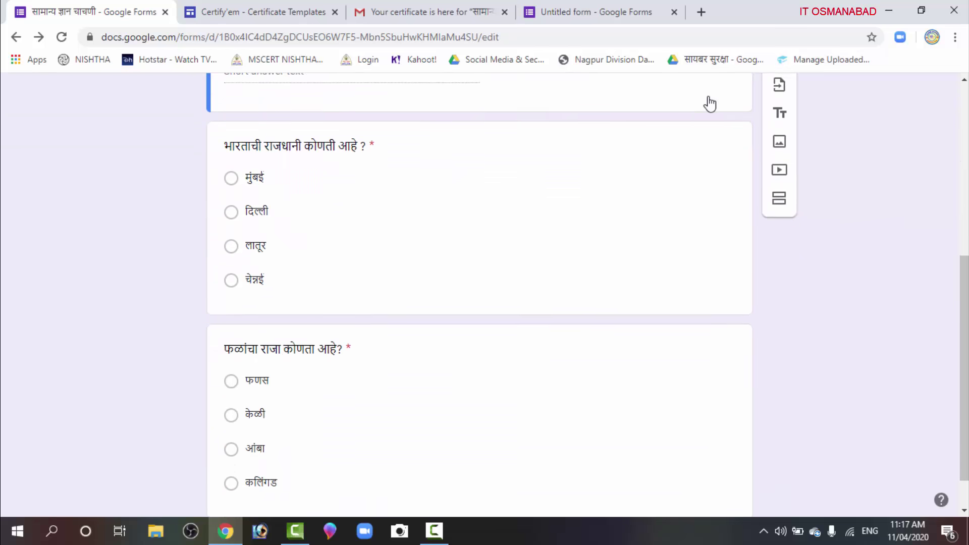
{"action": "scroll", "coordinate": [709, 103], "scroll_direction": "up", "scroll_amount": 8}
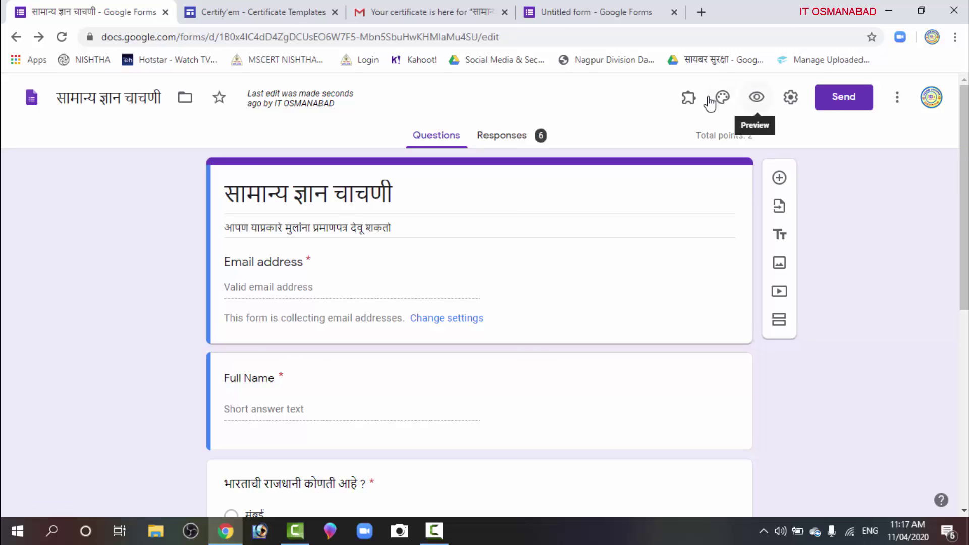
{"action": "left_click", "coordinate": [710, 104]}
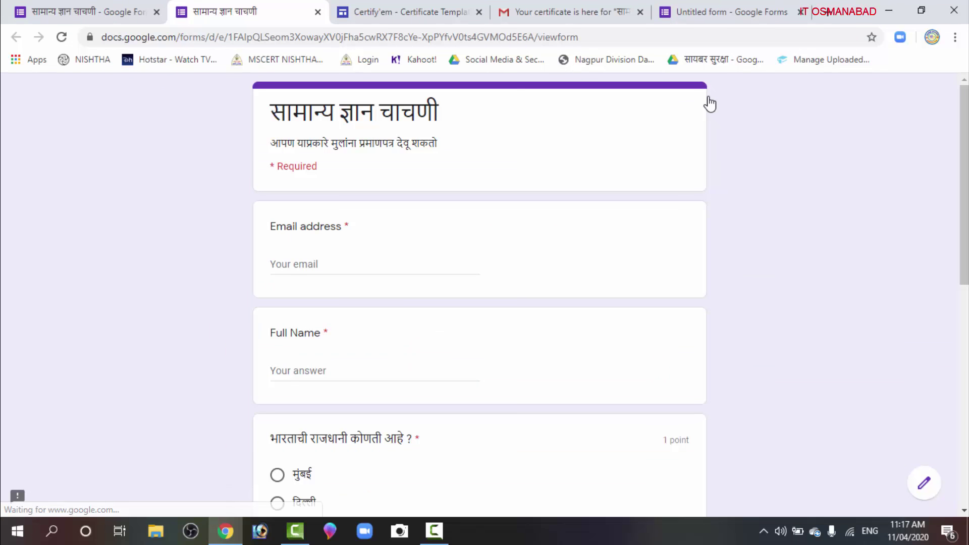
{"action": "scroll", "coordinate": [710, 103], "scroll_direction": "down", "scroll_amount": 7}
{"action": "scroll", "coordinate": [710, 104], "scroll_direction": "up", "scroll_amount": 7}
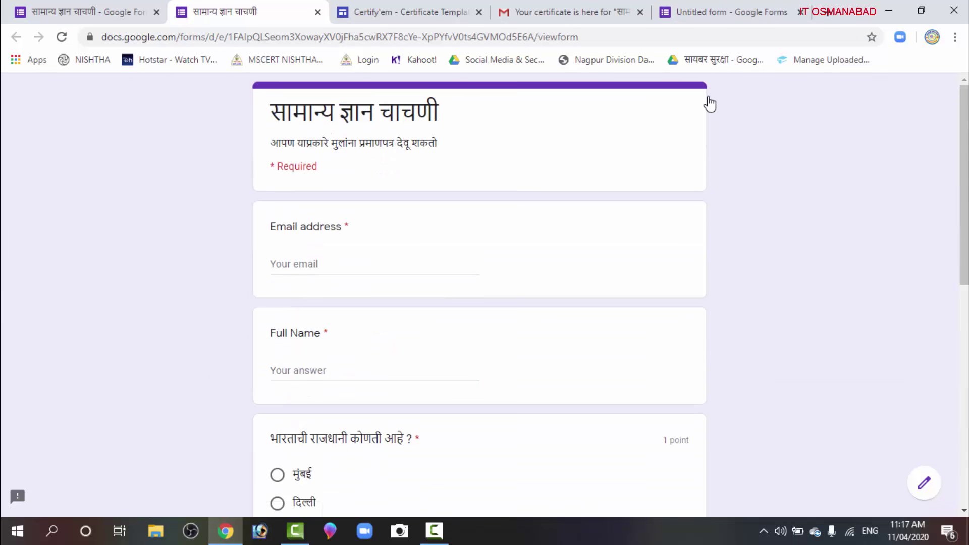
{"action": "key", "text": "ctrl+shift+Tab"}
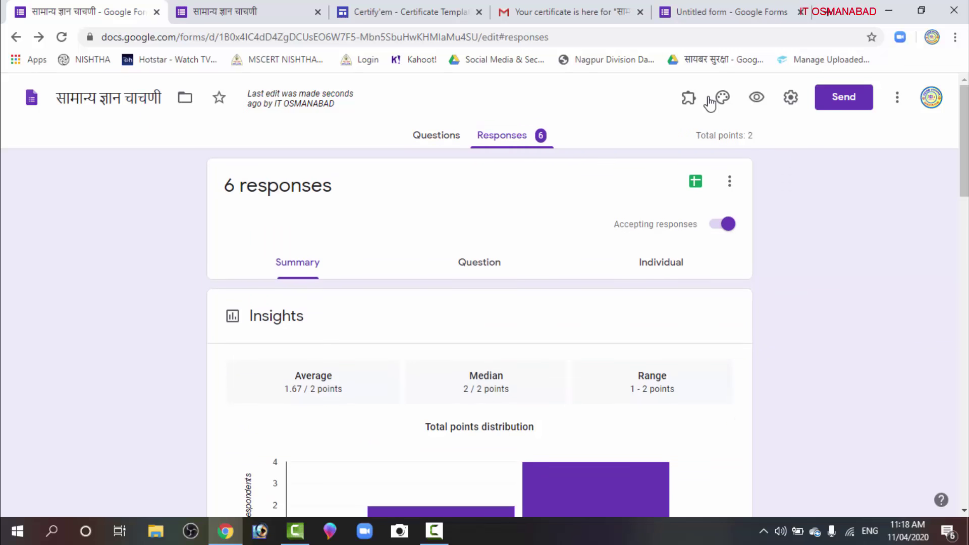
Link the 6 responses to a newly created Google Sheets spreadsheet
{"action": "scroll", "coordinate": [710, 104], "scroll_direction": "down", "scroll_amount": 8}
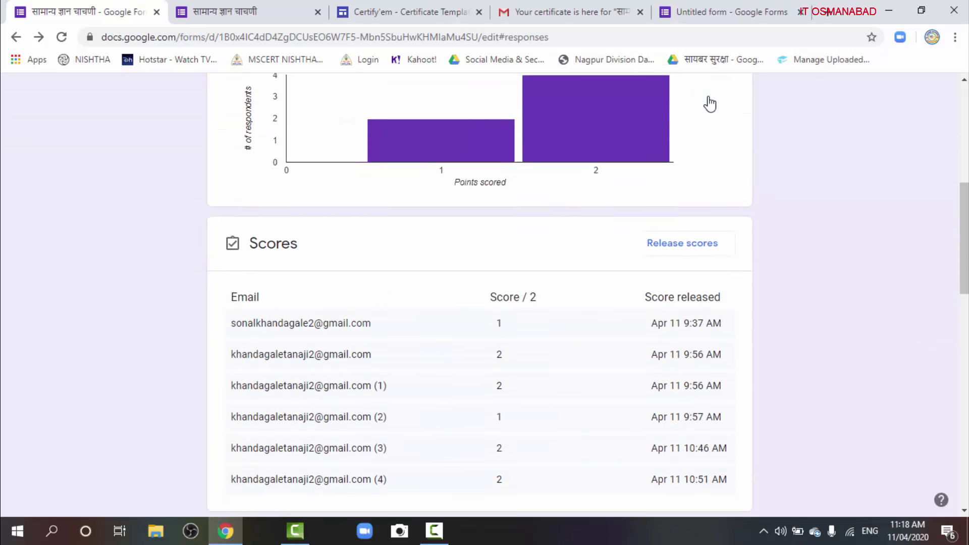
{"action": "scroll", "coordinate": [709, 104], "scroll_direction": "down", "scroll_amount": 3}
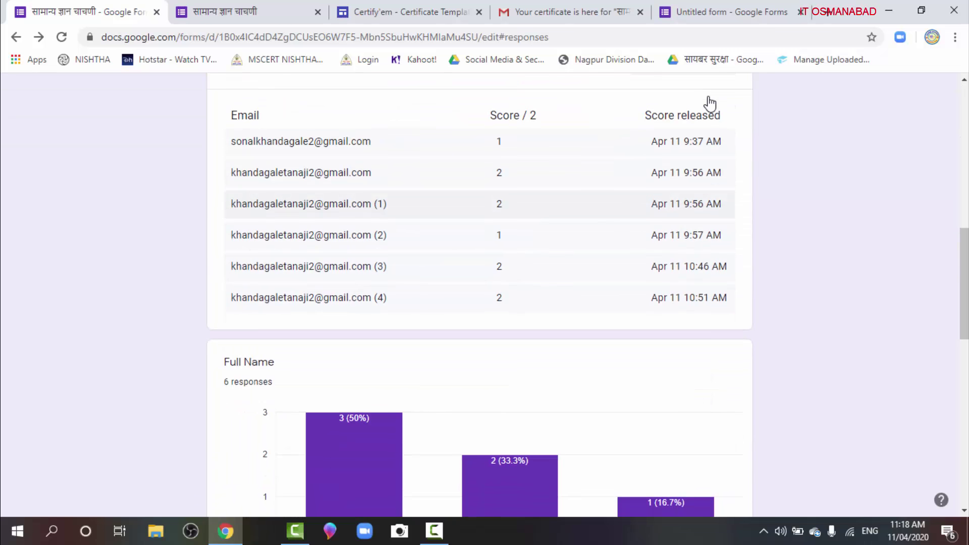
{"action": "scroll", "coordinate": [709, 104], "scroll_direction": "down", "scroll_amount": 9}
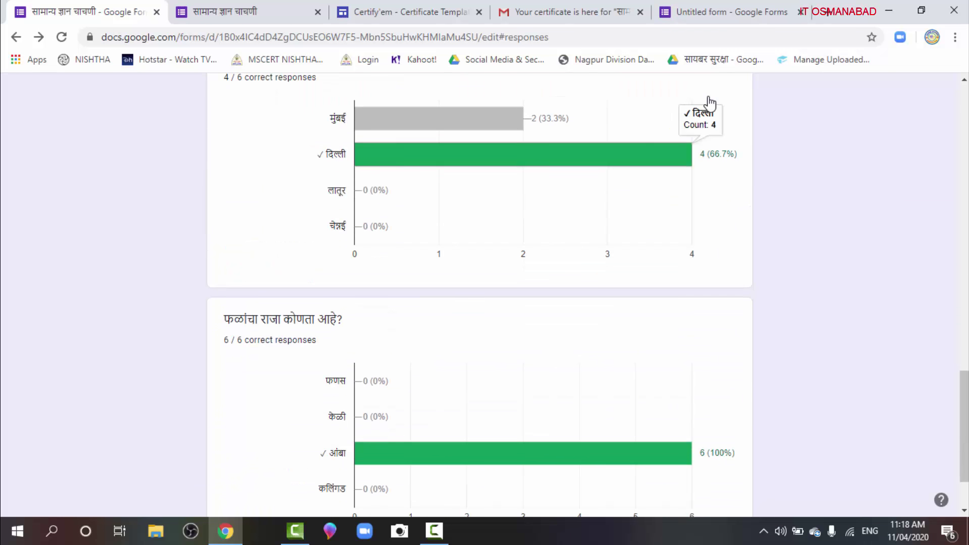
{"action": "scroll", "coordinate": [709, 103], "scroll_direction": "down", "scroll_amount": 2}
{"action": "scroll", "coordinate": [709, 104], "scroll_direction": "up", "scroll_amount": 15}
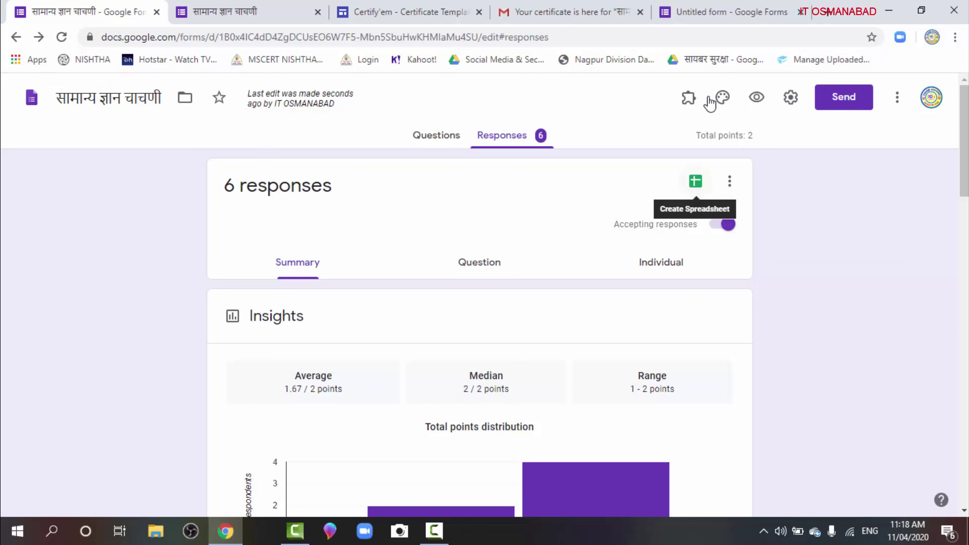
{"action": "left_click", "coordinate": [695, 181]}
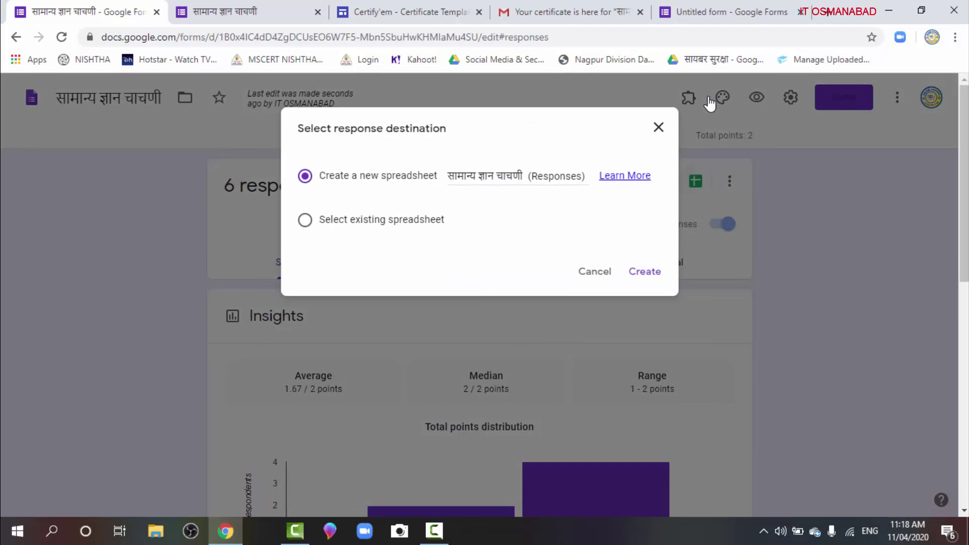
{"action": "key", "text": "Return"}
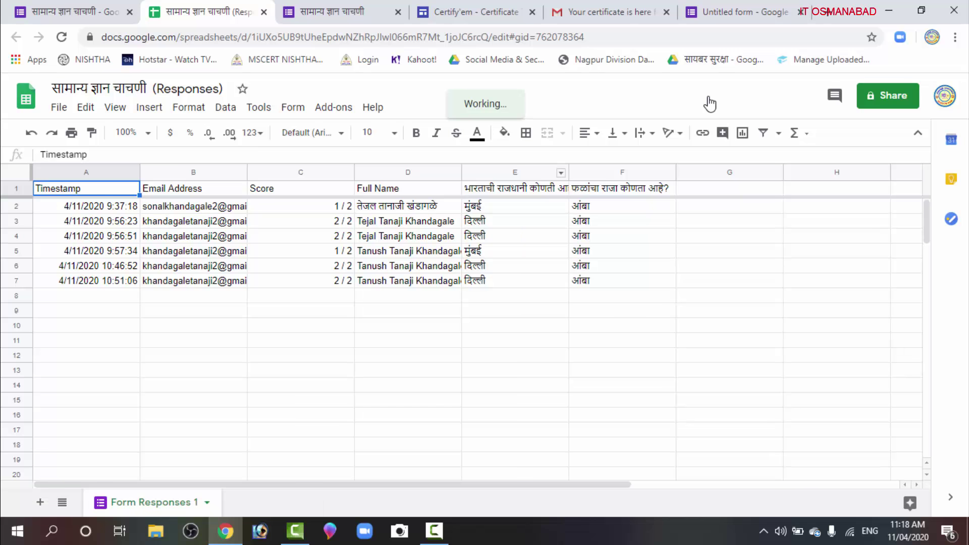
Widen spreadsheet columns E and F to fit their question headers, then go back to the form
{"action": "left_click_drag", "start_coordinate": [568, 172], "coordinate": [598, 172]}
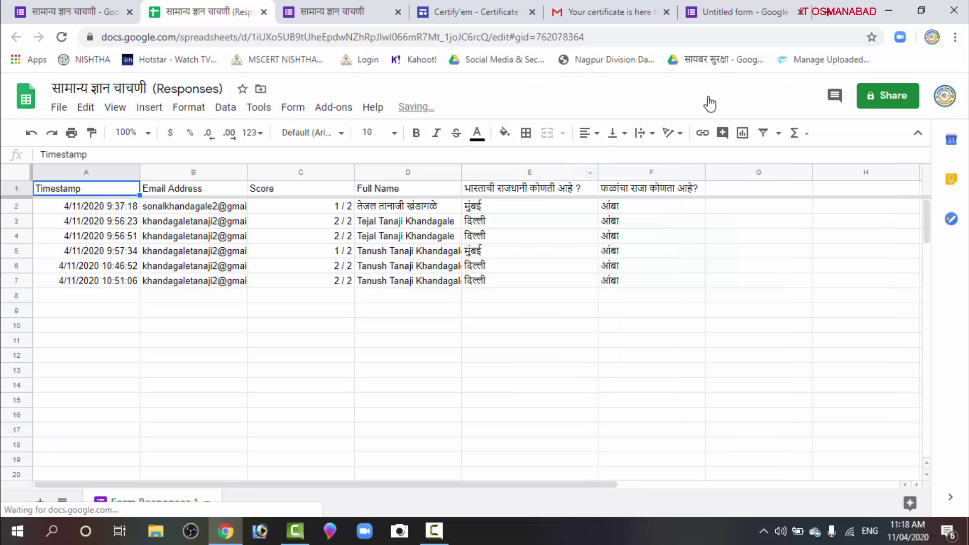
{"action": "left_click_drag", "start_coordinate": [705, 172], "coordinate": [721, 172]}
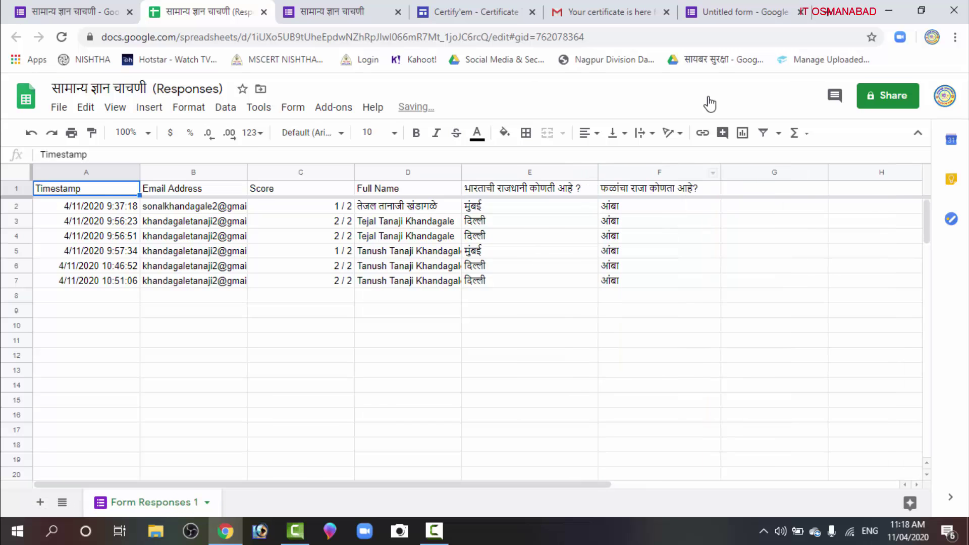
{"action": "left_click", "coordinate": [659, 324]}
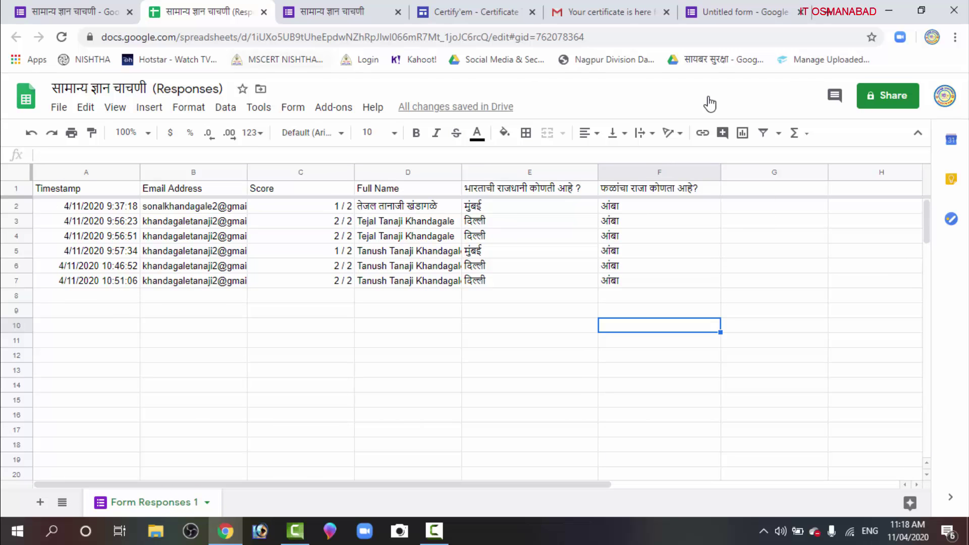
{"action": "key", "text": "ctrl+shift+Tab"}
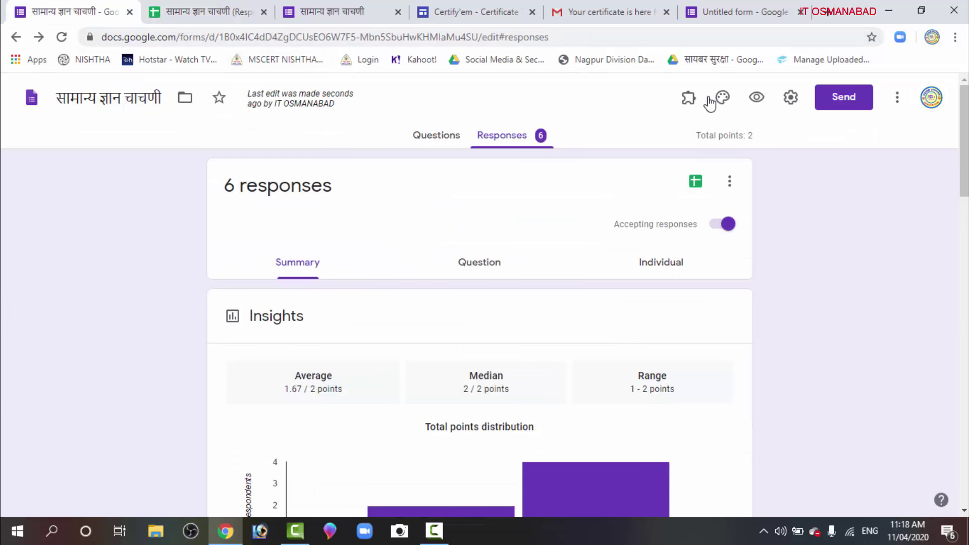